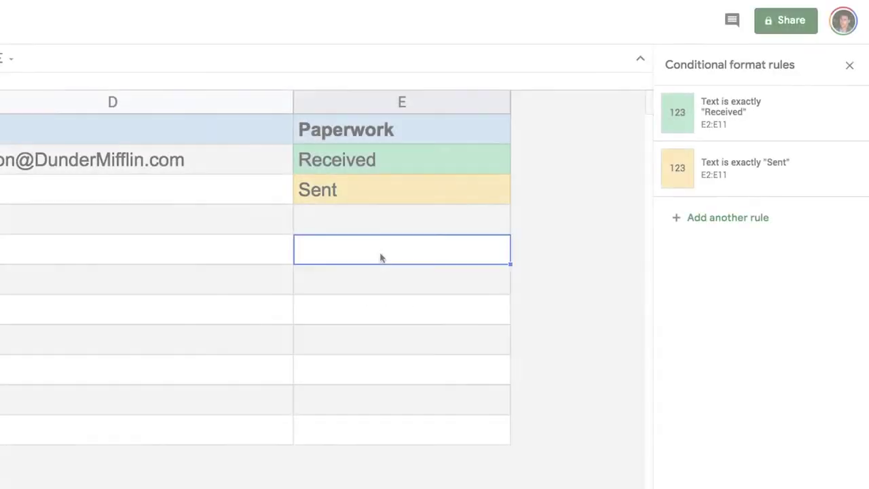
Enter Received and sent in empty Paperwork cells to check the green and yellow fills
type("Received")
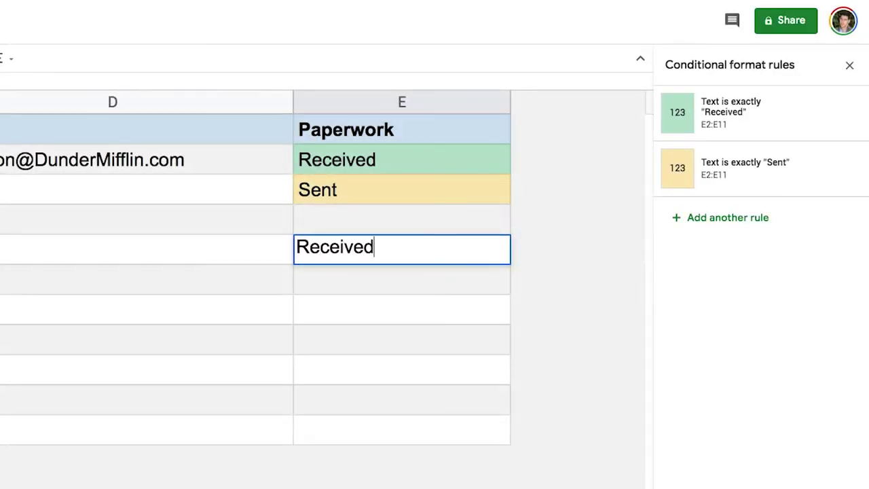
key("Return")
type("sent")
key("Return")
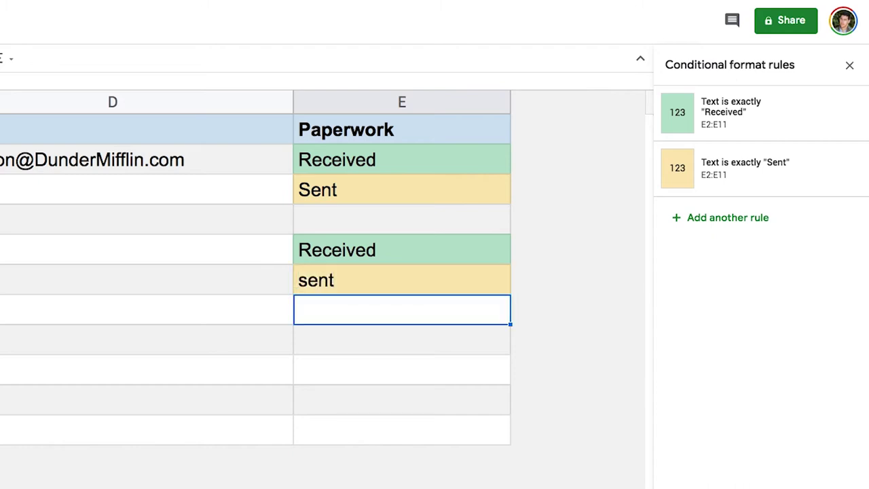
Untick and re-tick row 2's Paid checkbox to confirm the row greys out
left_click(402, 278)
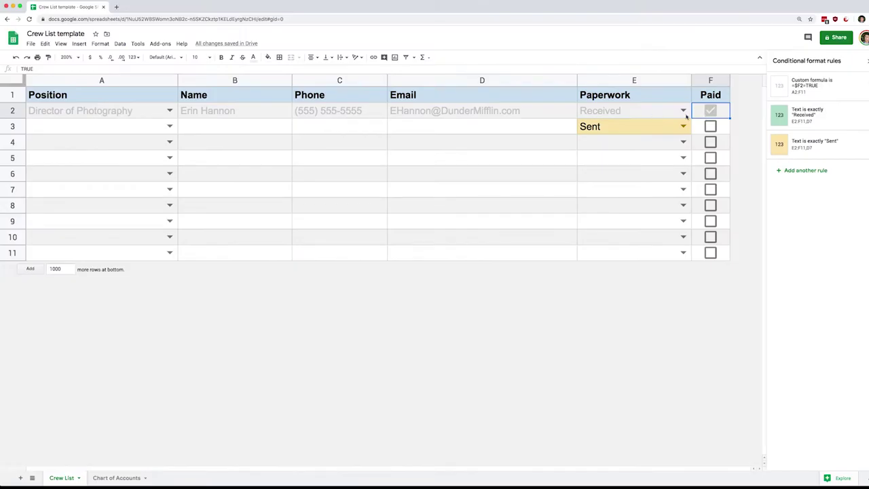
key("space")
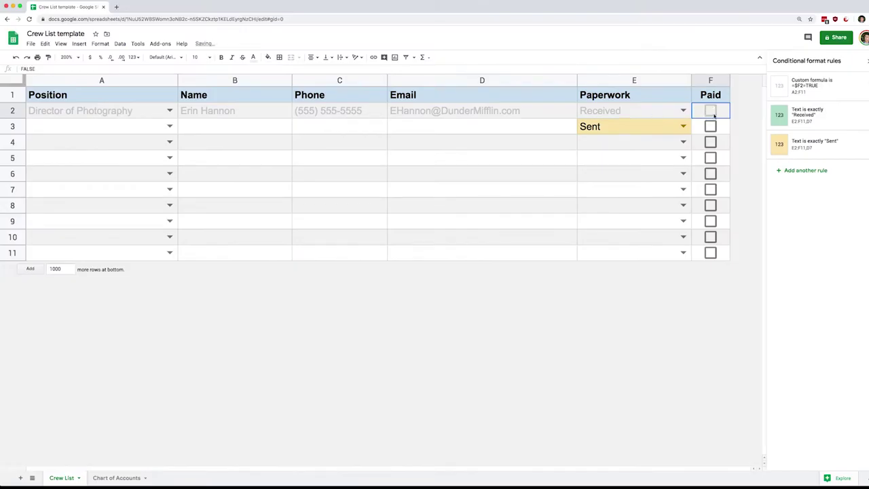
key("space")
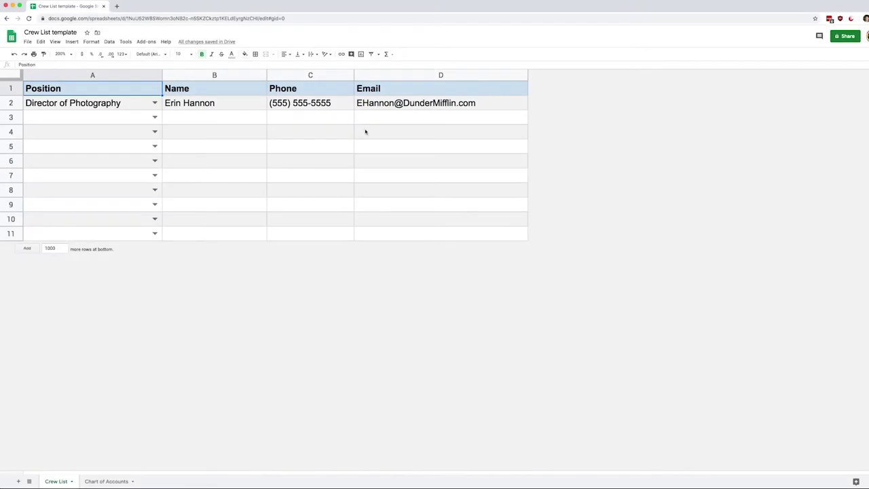
Insert a new column to the right of Email and head it Paperwork in E1
right_click(377, 78)
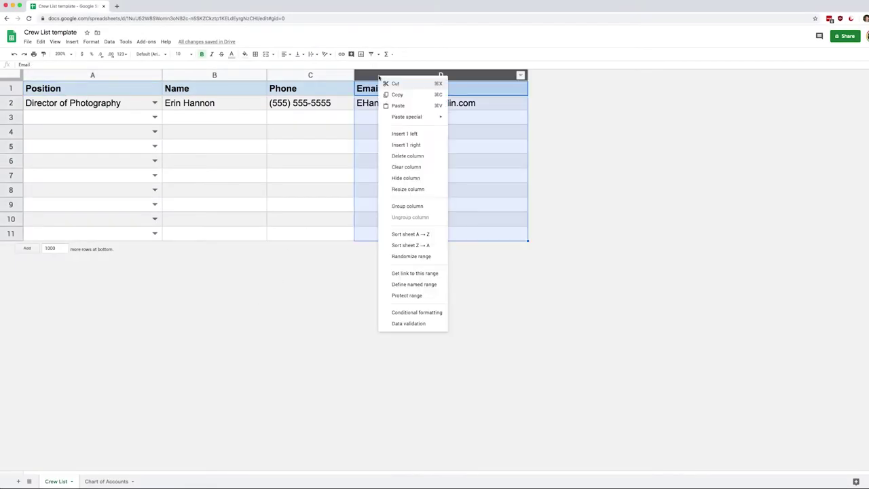
left_click(415, 145)
left_click(574, 91)
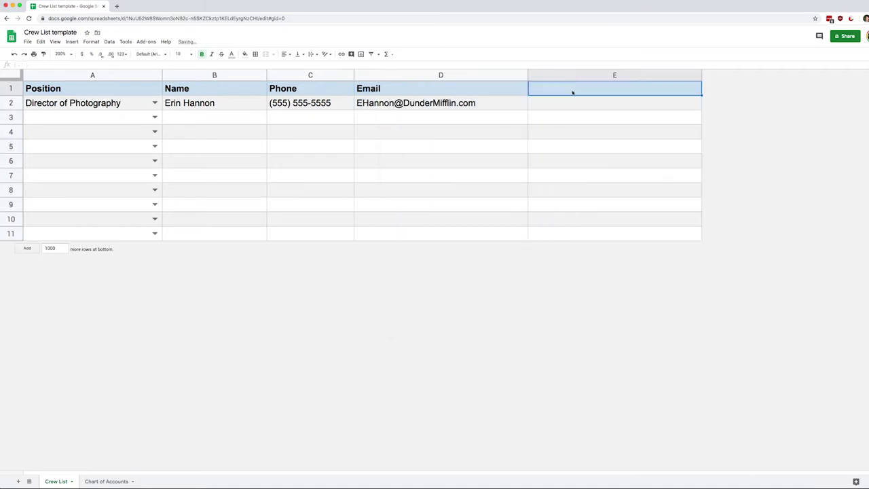
type("Paperwork")
key("Return")
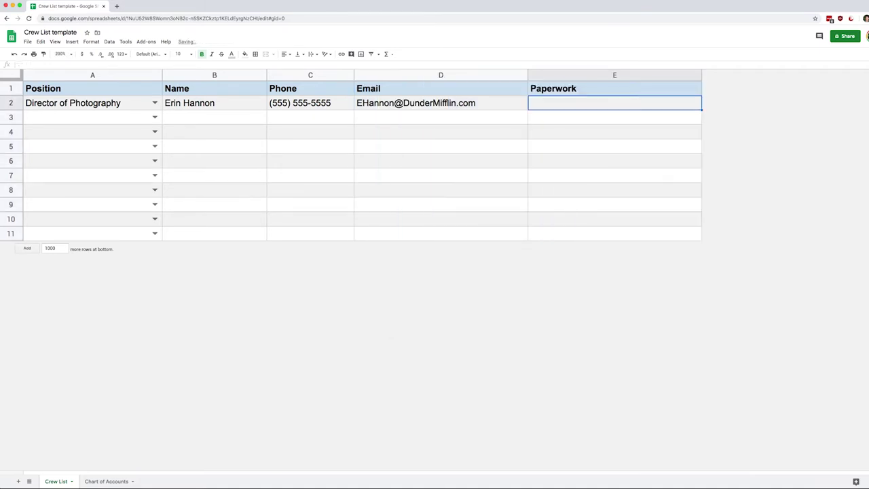
Resize the Paperwork column to 150 pixels wide
right_click(580, 76)
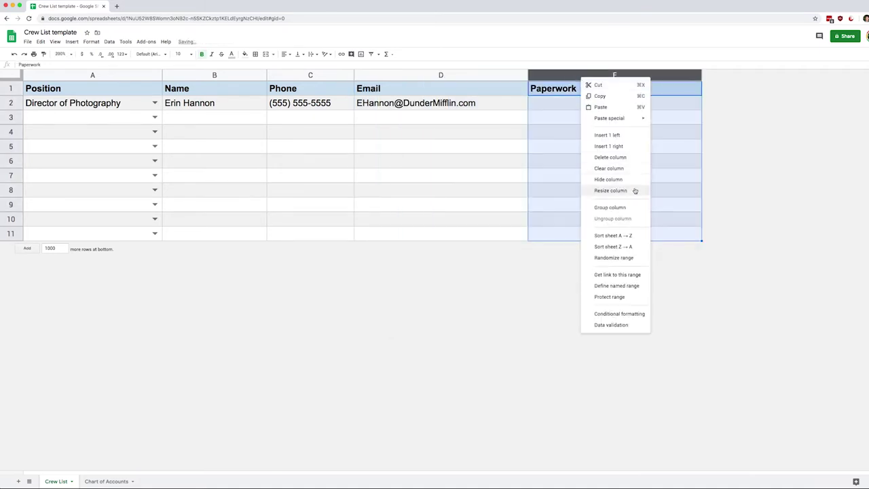
left_click(622, 190)
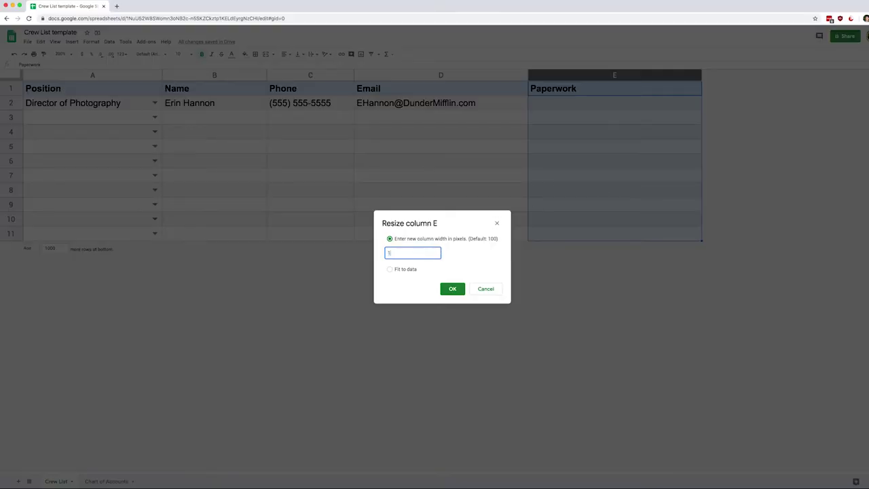
type("150")
key("Return")
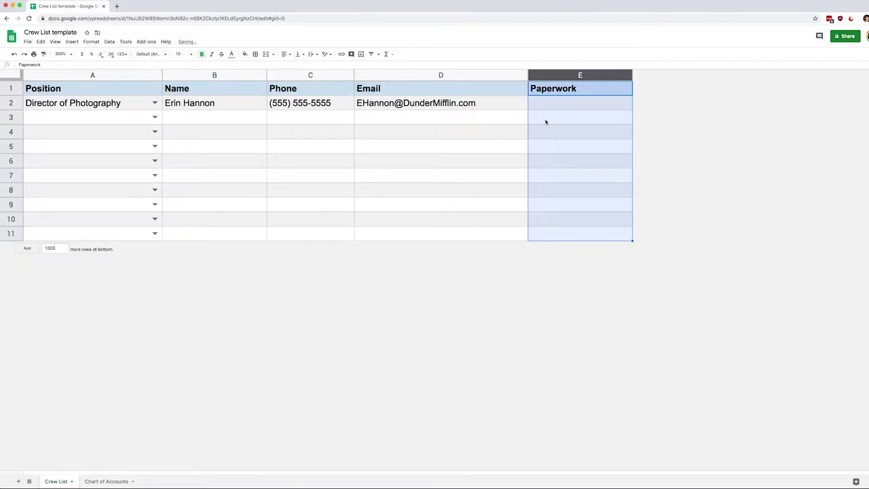
Enter Received in E2 and Sent in E3, then select E2:E11
left_click(551, 116)
left_click(549, 106)
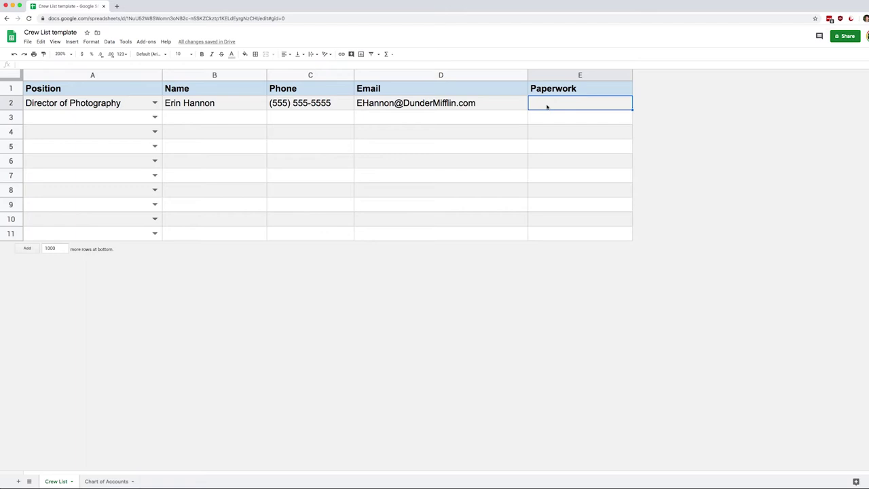
type("Received")
key("Return")
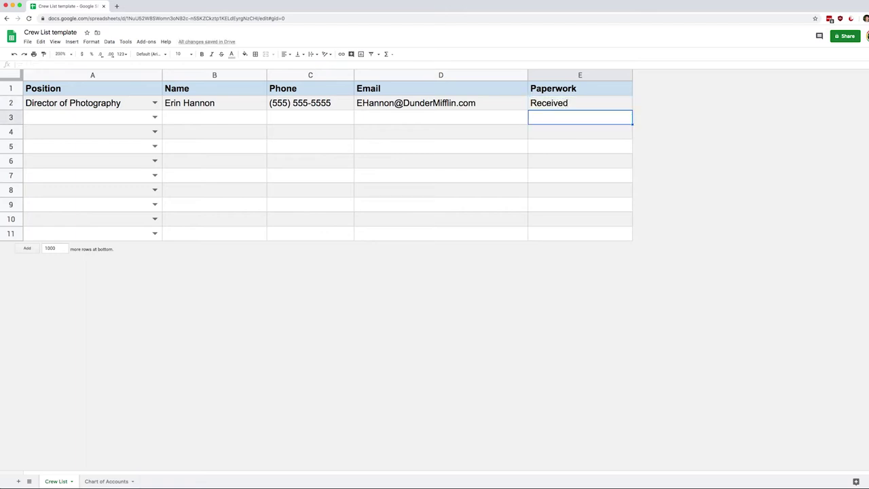
type("Sent")
key("Return")
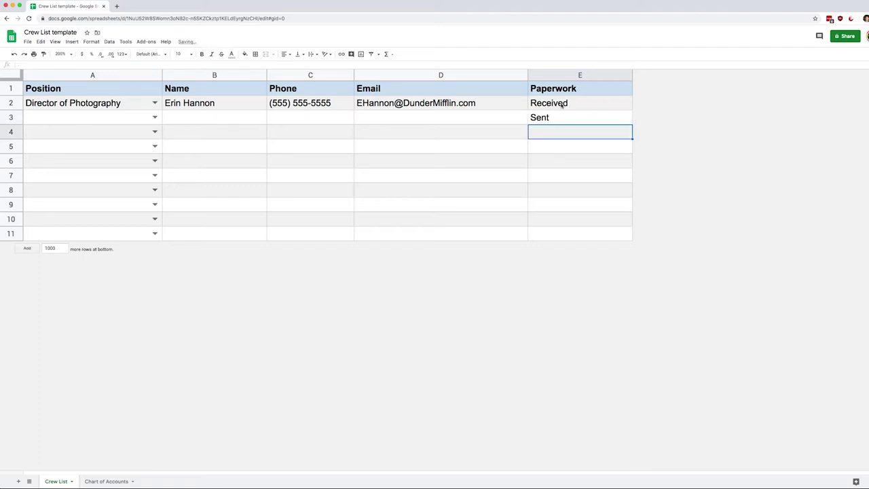
left_click_drag(561, 103, 570, 238)
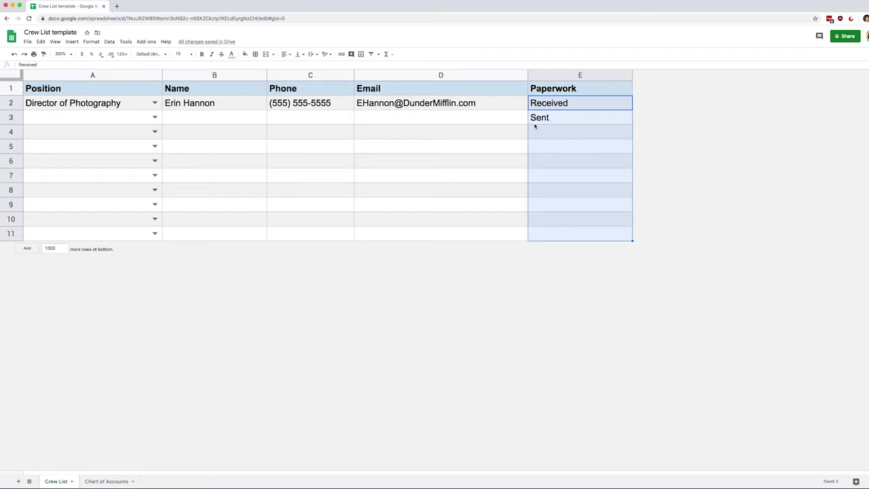
Select the whole of column E and start a conditional formatting rule for it
left_click(579, 157)
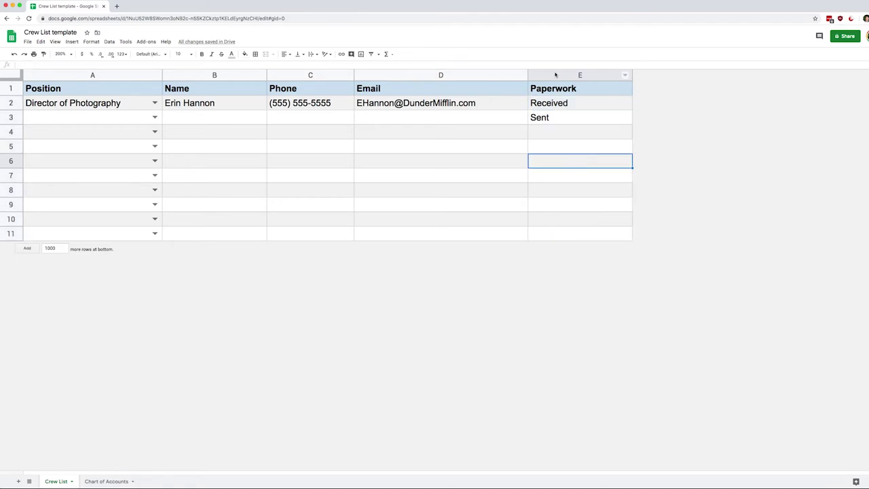
left_click(554, 75)
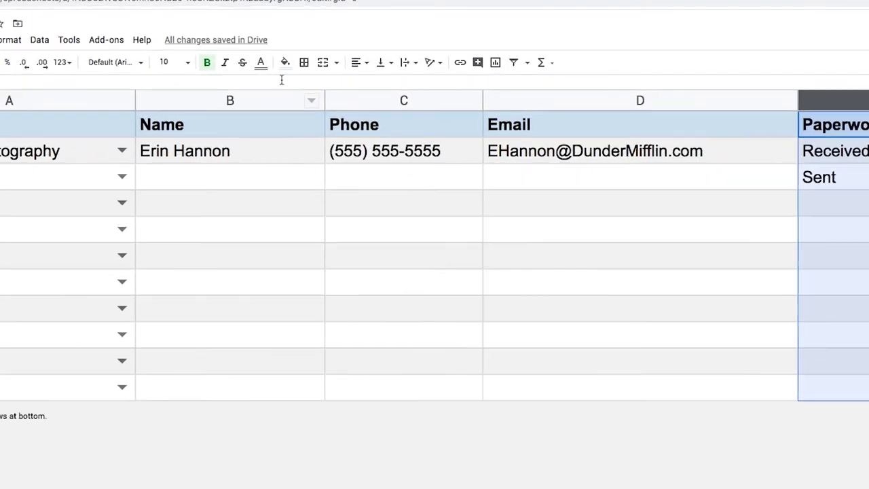
left_click(244, 57)
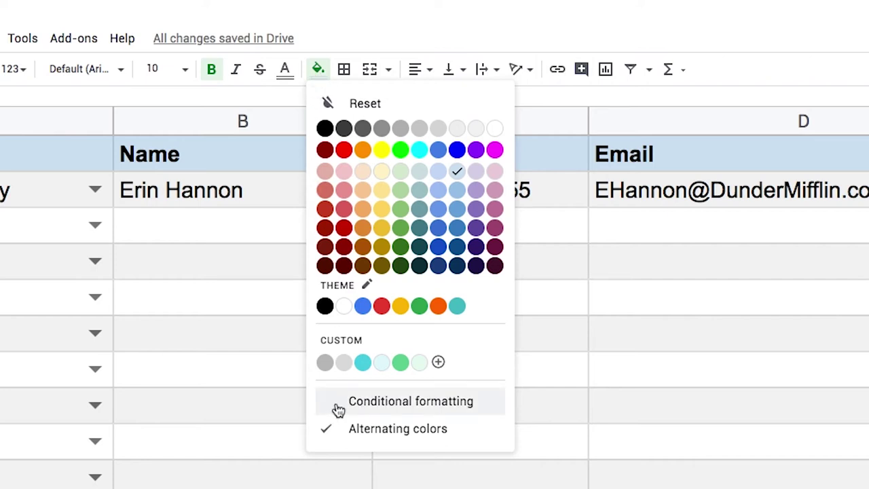
left_click(338, 404)
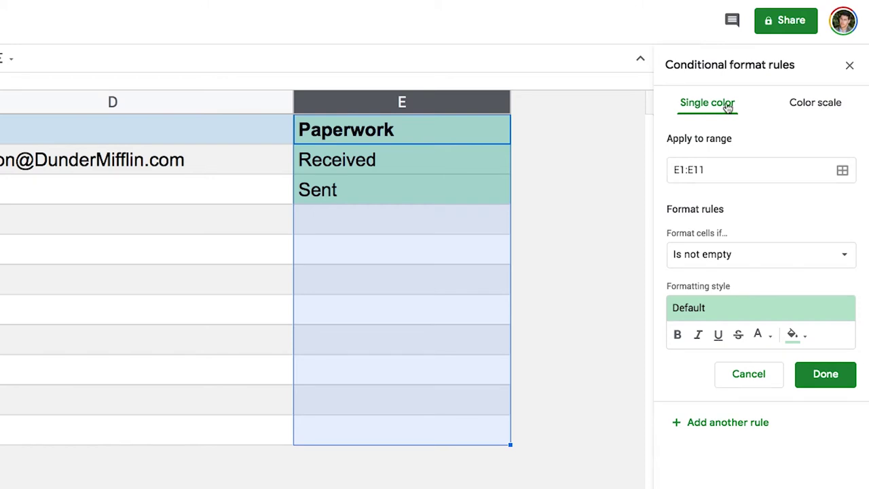
Keep single colour formatting, change the range from E1:E11 to E2:E, and choose Text is exactly
left_click(811, 107)
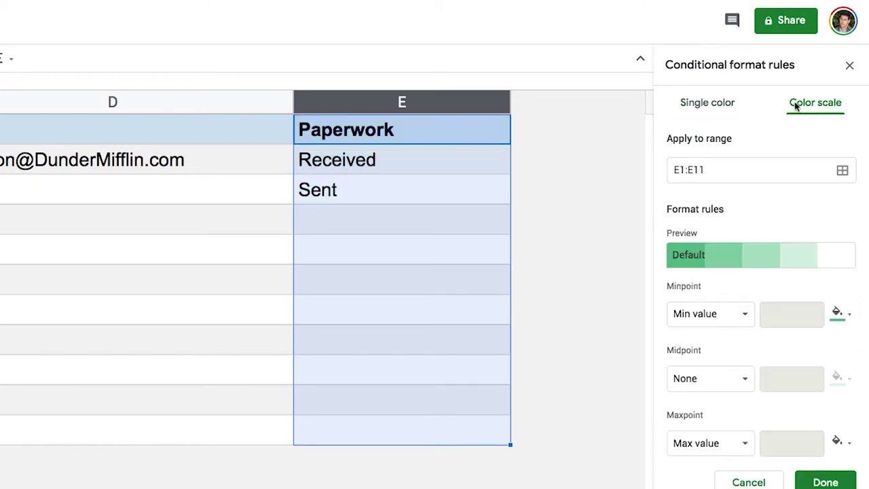
left_click(718, 107)
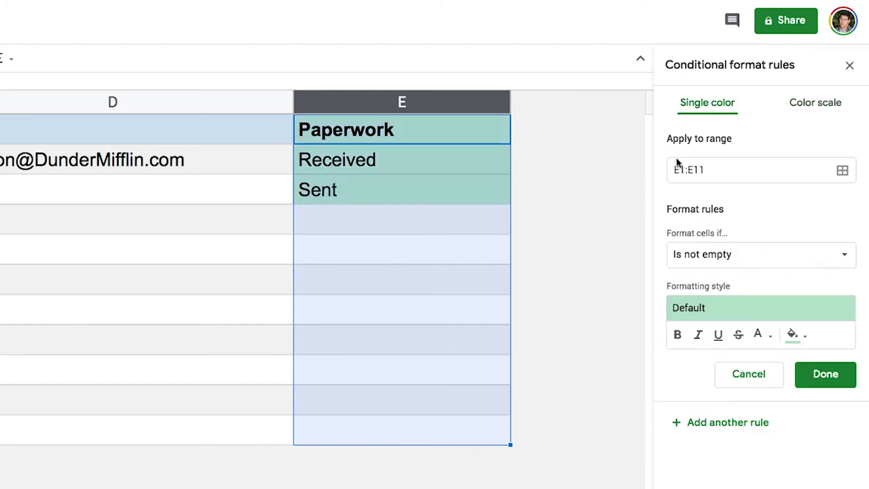
left_click_drag(725, 174, 672, 169)
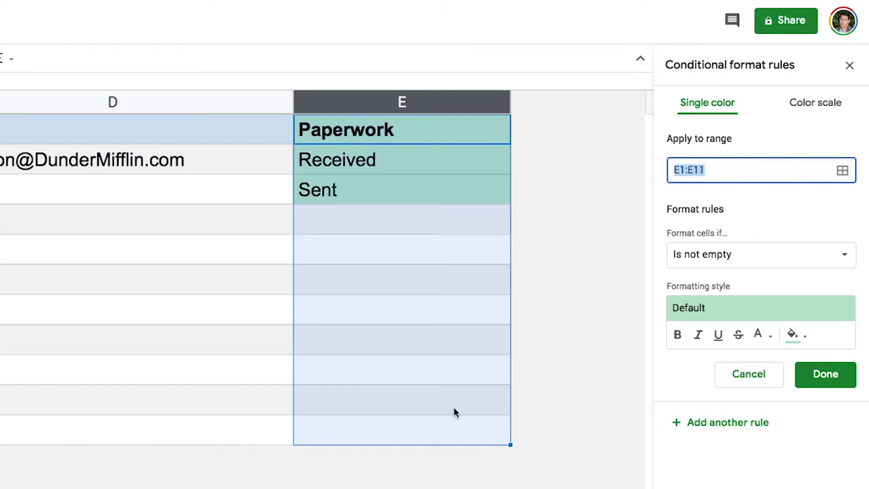
left_click(688, 170)
key("BackSpace")
type("2")
left_click(709, 170)
key("BackSpace")
left_click(746, 255)
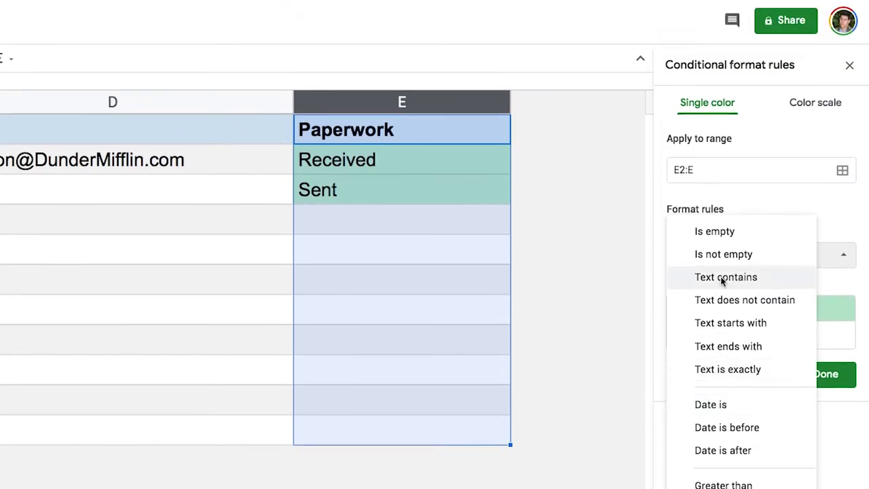
left_click(741, 376)
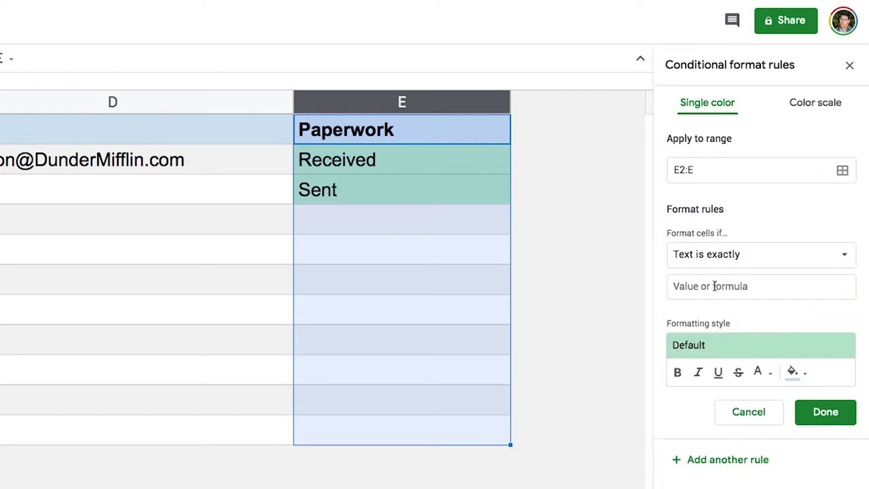
Enter Received as the exact text the rule matches
left_click(688, 286)
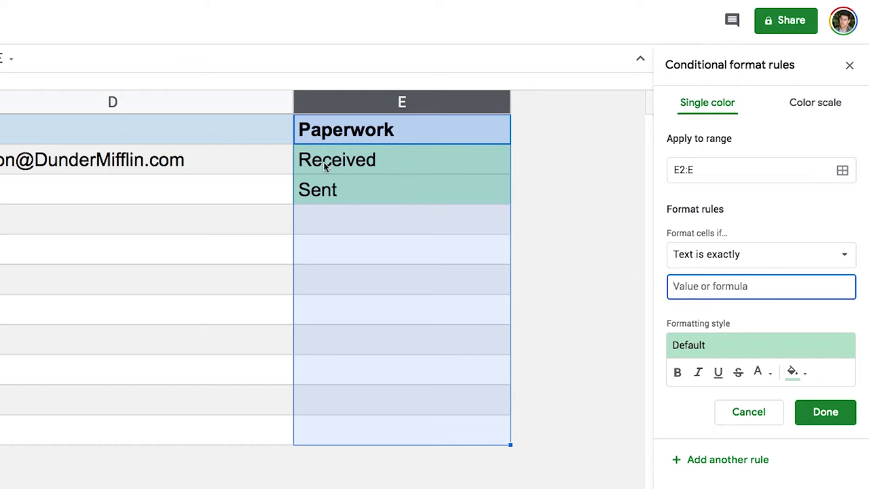
type("Received")
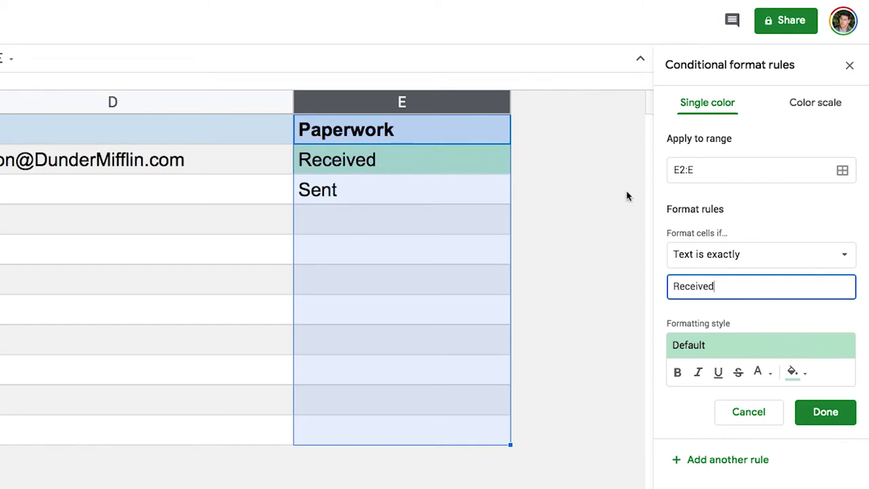
key("BackSpace")
Give the Received rule the green fill preset style and save it
left_click(768, 349)
left_click(700, 422)
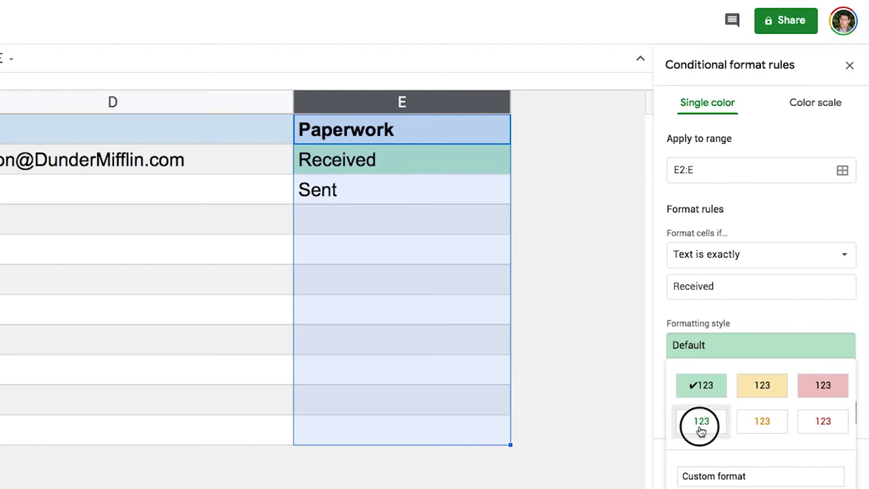
left_click(768, 350)
left_click(758, 381)
left_click(756, 348)
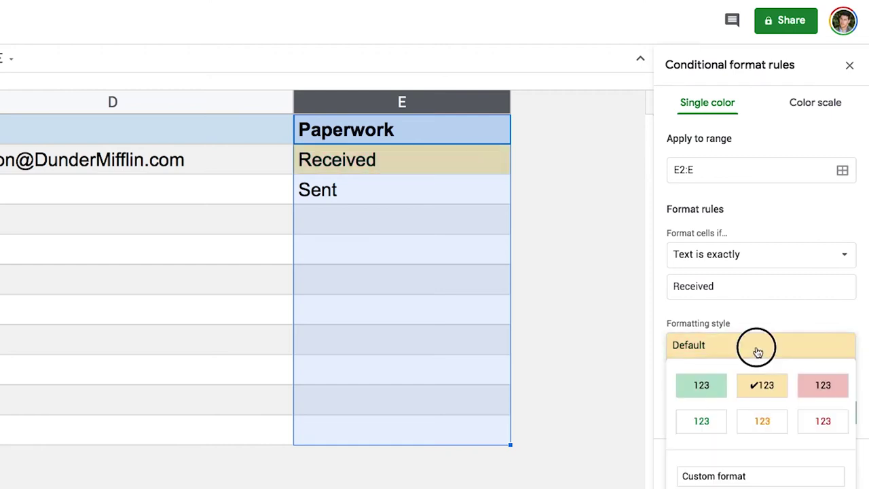
left_click(705, 386)
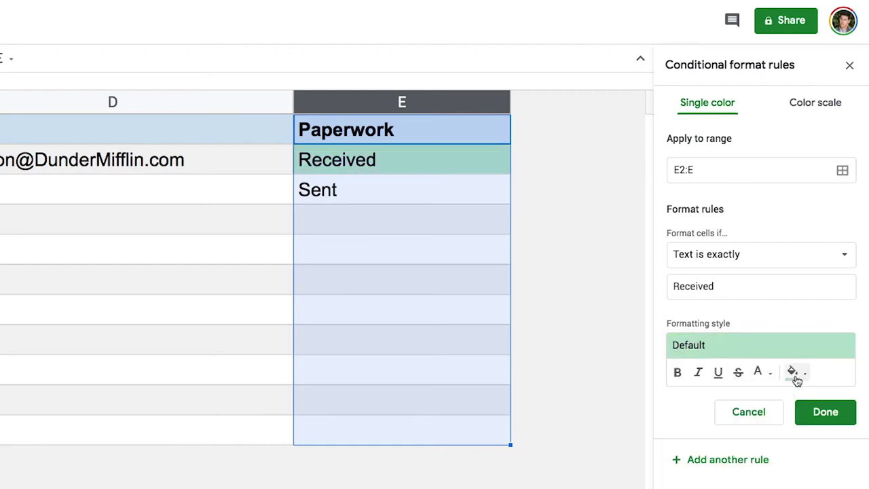
left_click(757, 373)
left_click(759, 374)
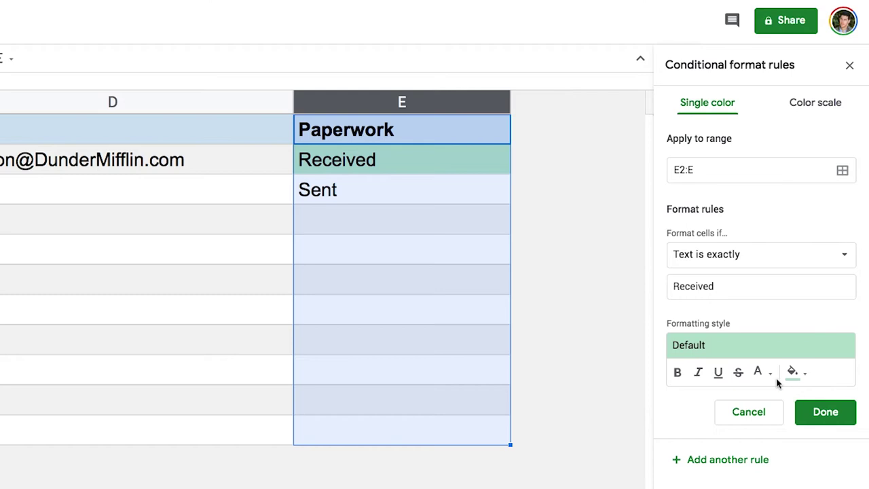
left_click(737, 374)
left_click(739, 377)
left_click(717, 373)
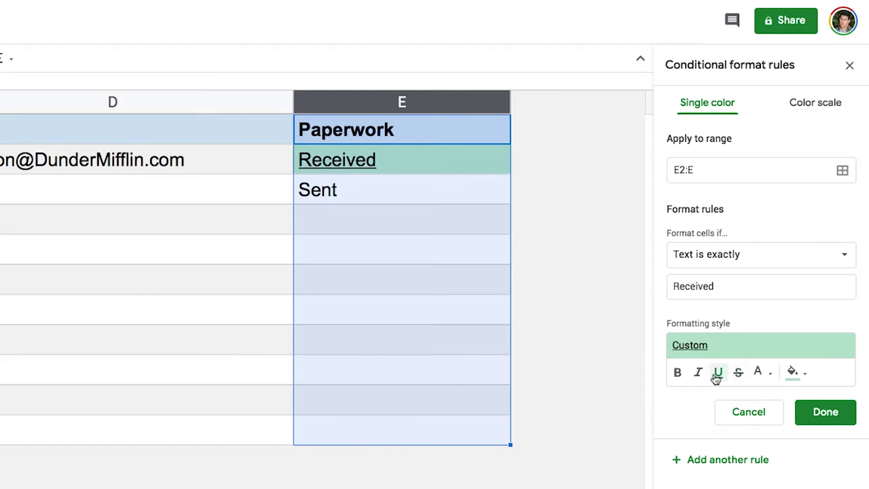
left_click(719, 374)
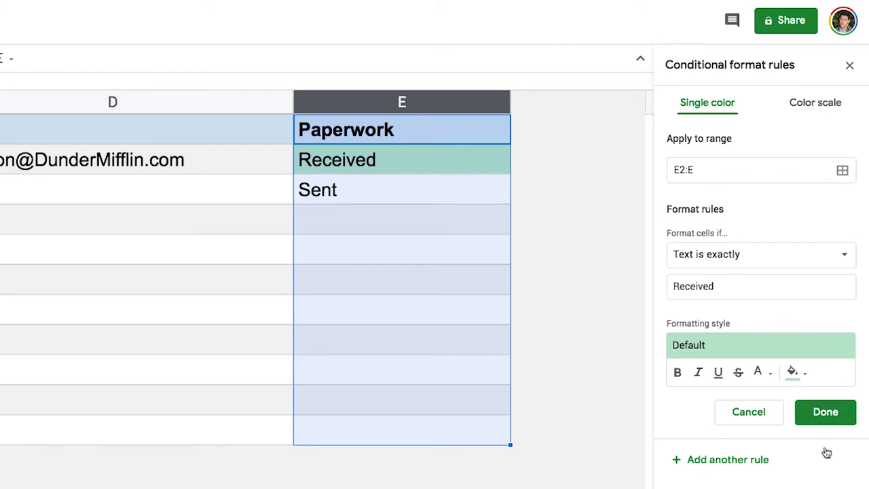
left_click(825, 412)
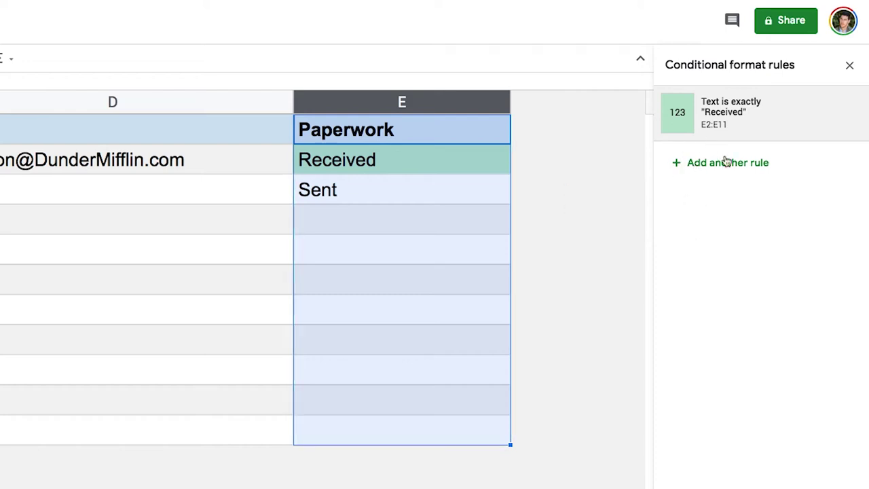
Add a rule on E2:E11 matching exactly Sent with the yellow fill preset, and save it
left_click(735, 117)
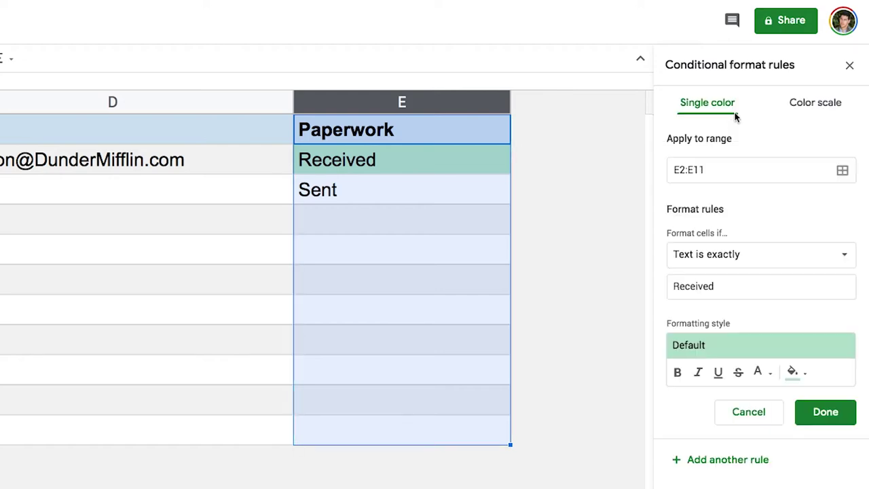
left_click(737, 467)
left_click(662, 170)
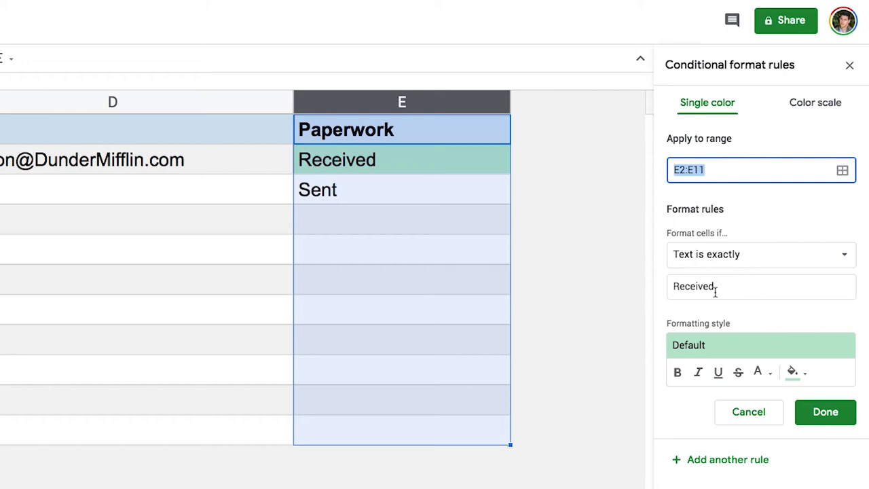
left_click_drag(725, 293, 645, 287)
type("Sent")
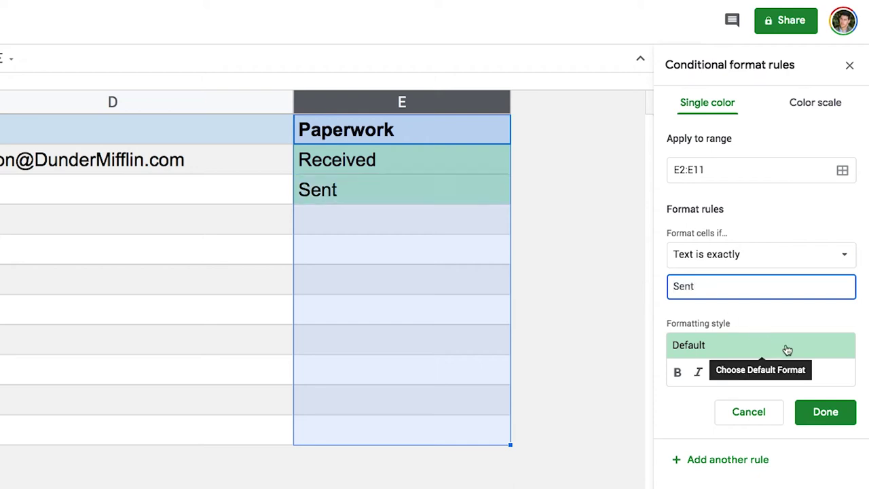
left_click(786, 350)
left_click(765, 380)
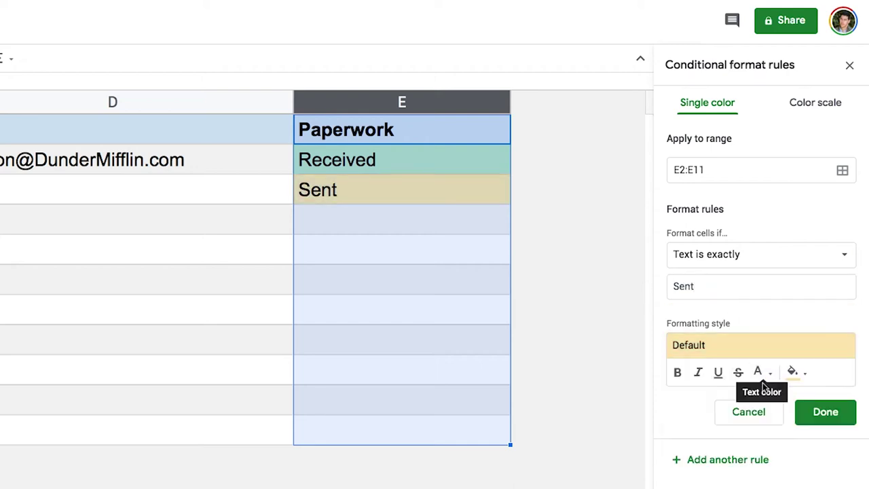
left_click(825, 415)
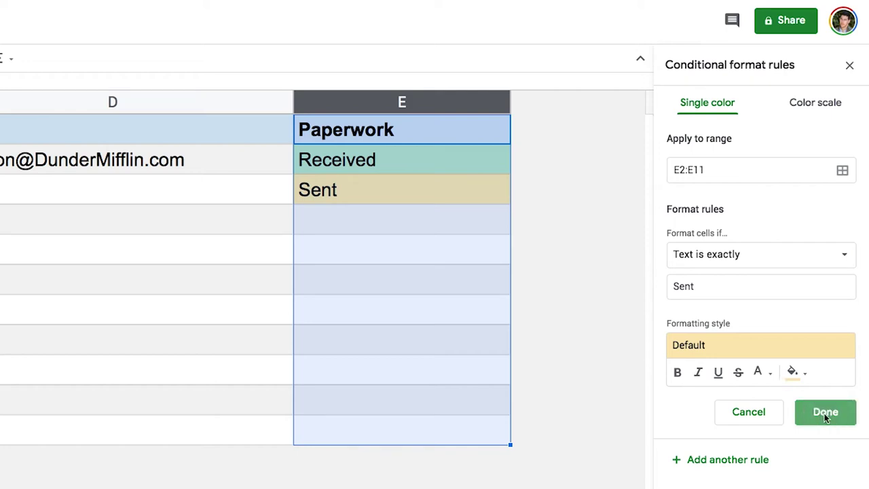
left_click(380, 257)
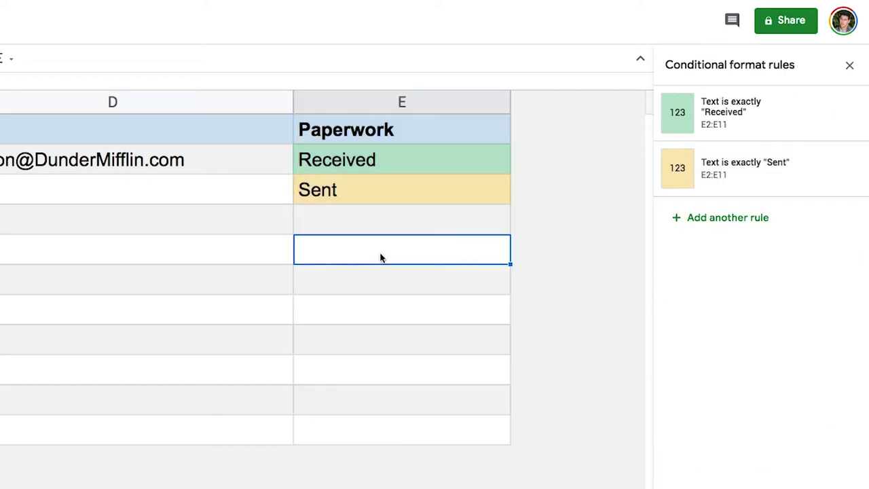
type("Received")
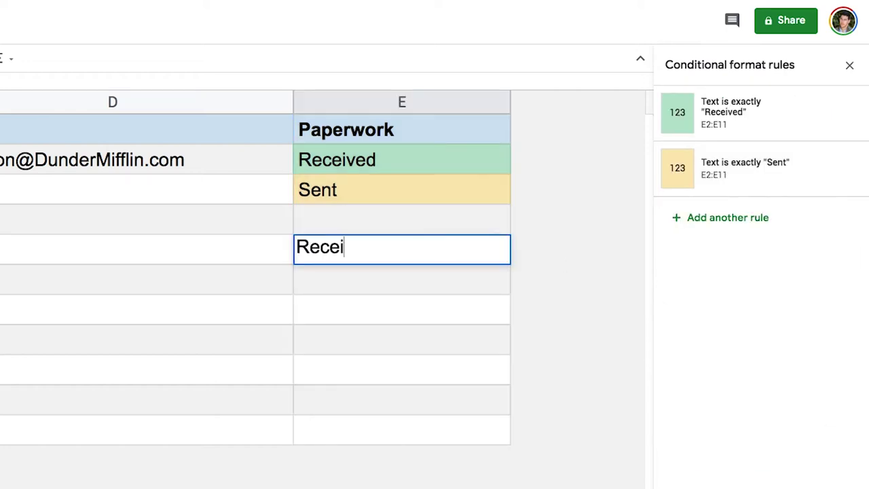
key("Return")
type("sent")
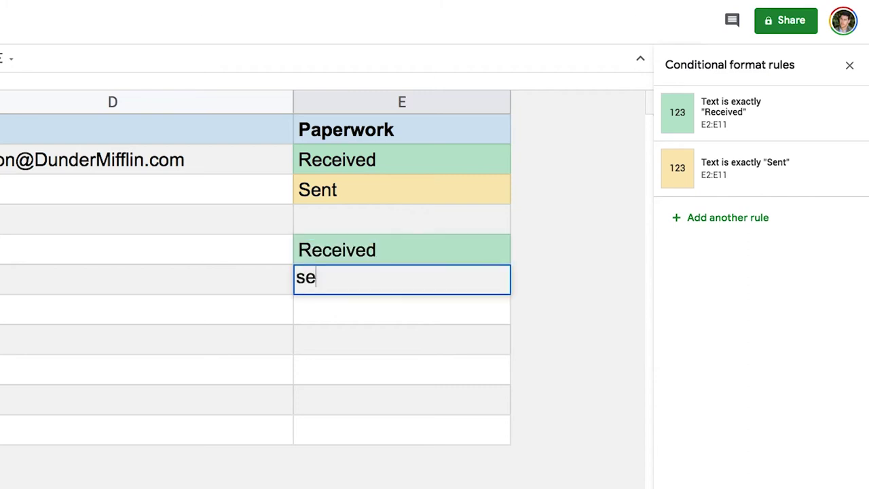
key("Return")
left_click(402, 249)
left_click(402, 280)
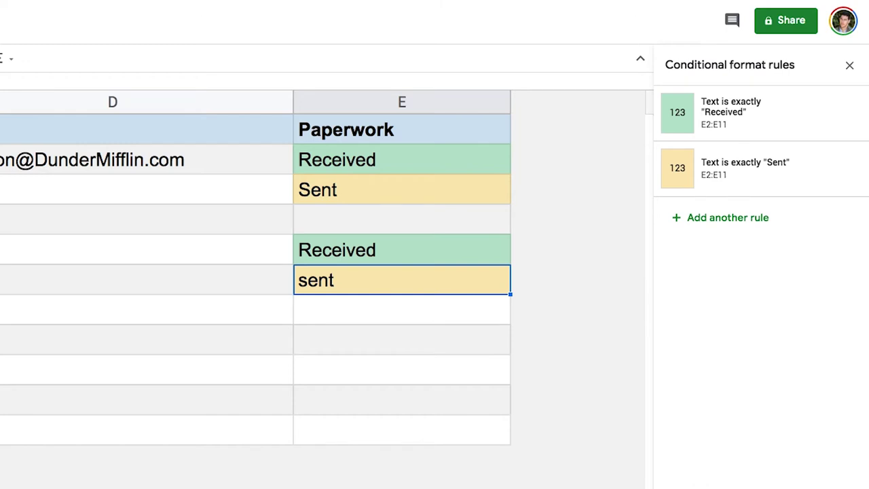
key("shift+Up")
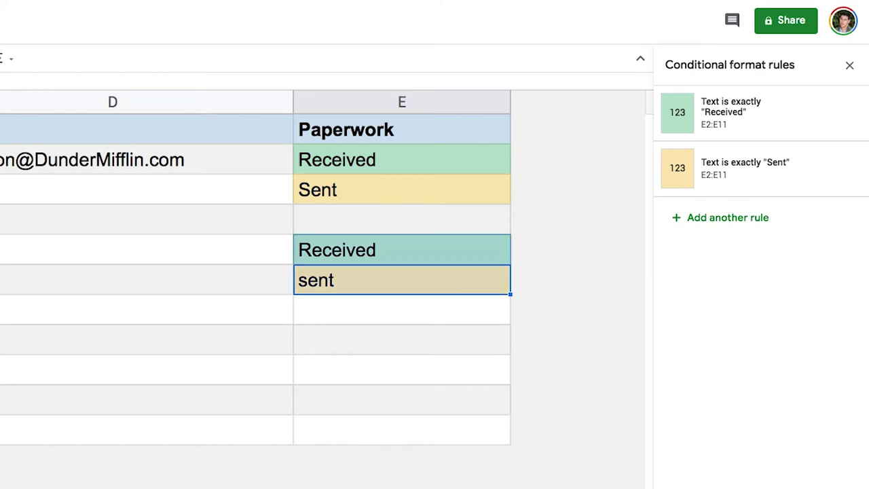
key("Delete")
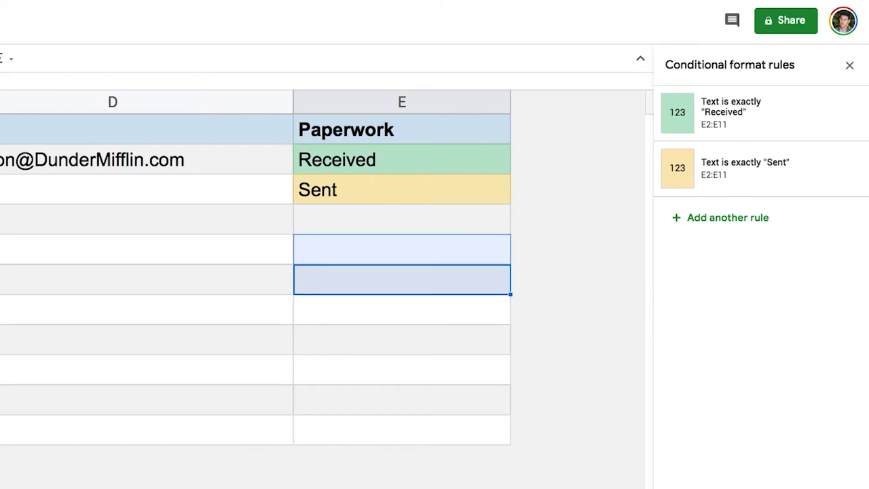
left_click(400, 166)
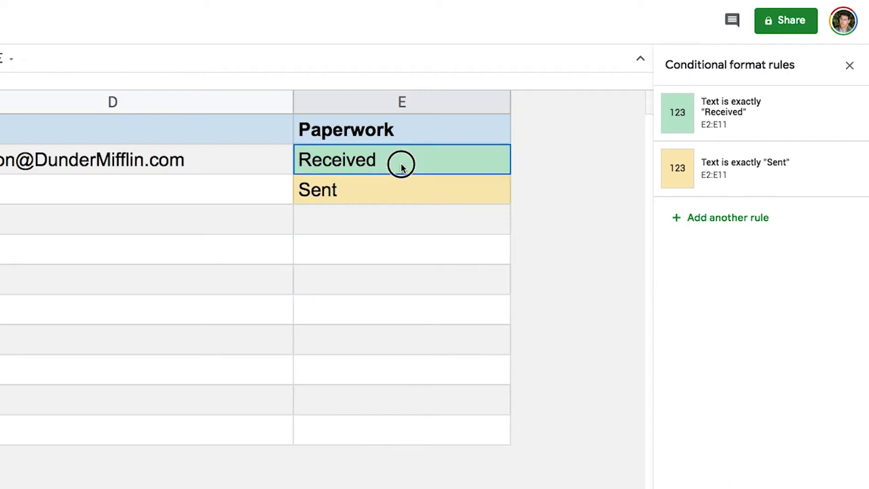
Add data validation to E2:E11 as a list of items: Received, Sent
left_click_drag(400, 166, 390, 442)
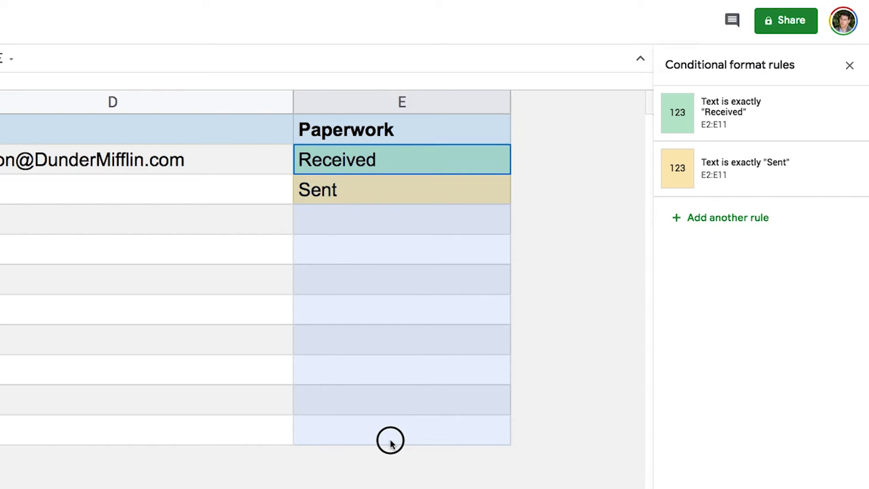
left_click_drag(390, 441, 389, 444)
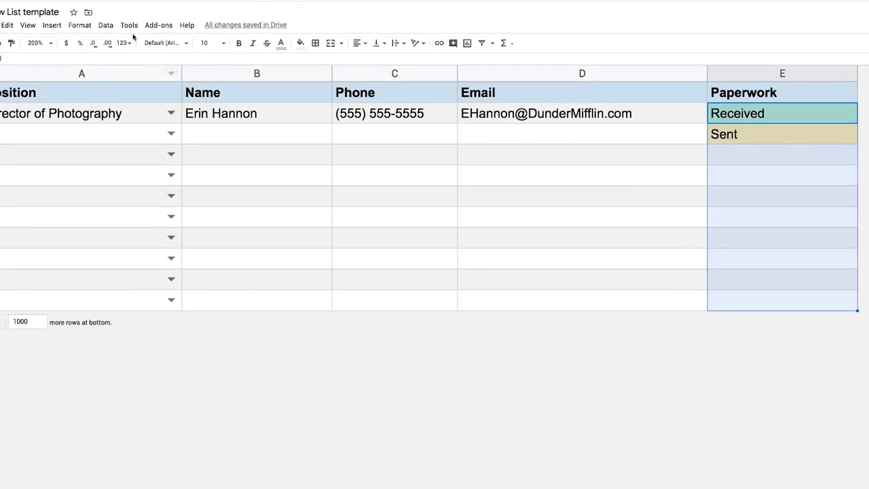
left_click(106, 25)
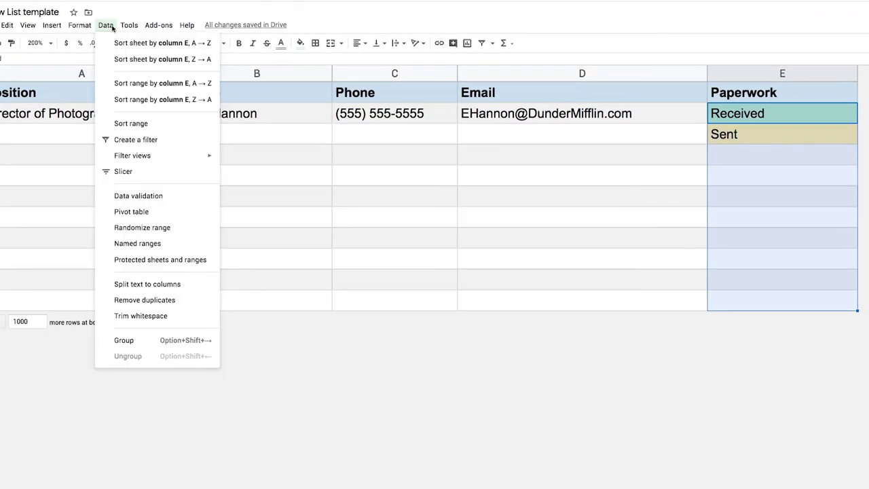
left_click(128, 199)
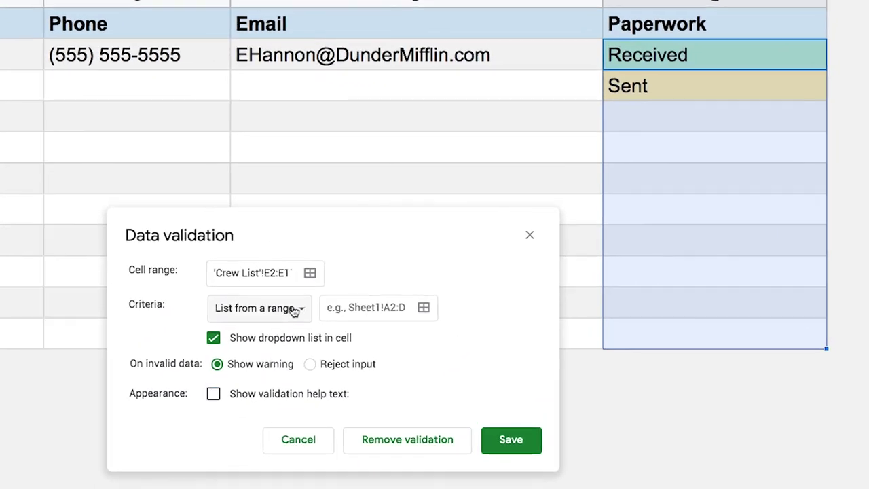
left_click(293, 309)
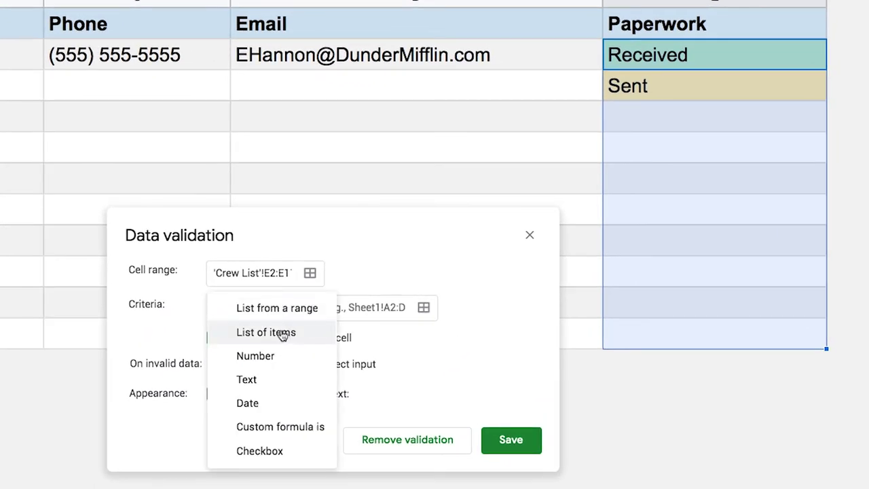
left_click(285, 333)
left_click(347, 313)
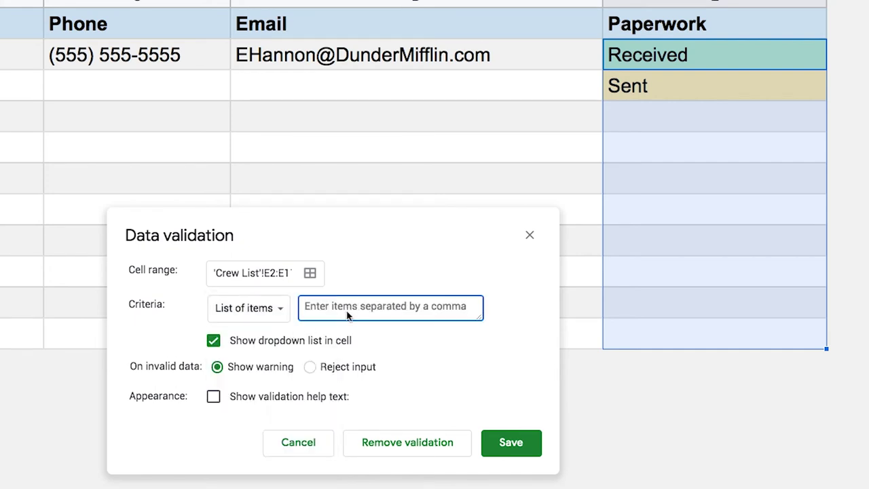
type("Receiv")
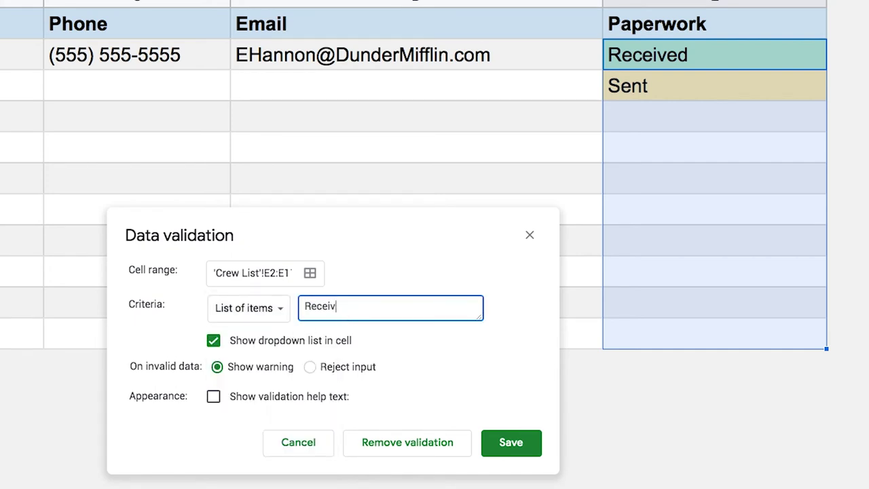
type("ed,Sent")
left_click(348, 306)
left_click(521, 452)
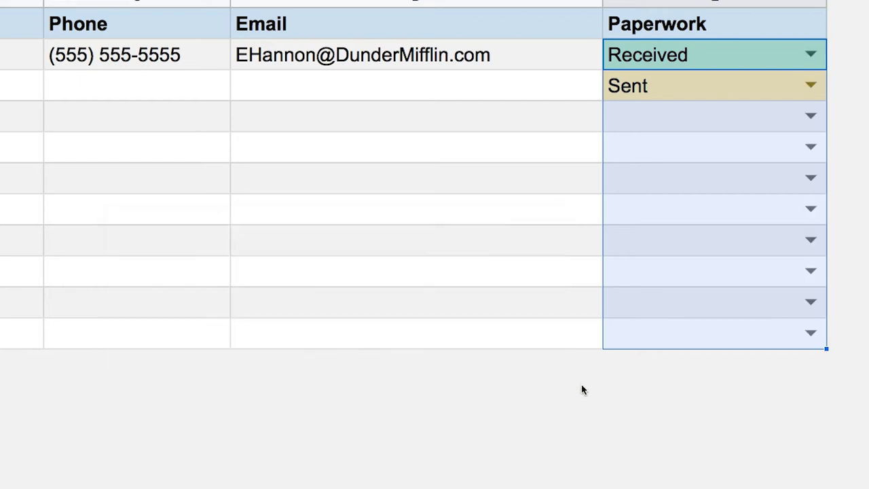
Test E4's dropdown by choosing Sent, then Received, then clearing the cell
left_click(746, 124)
left_click(808, 116)
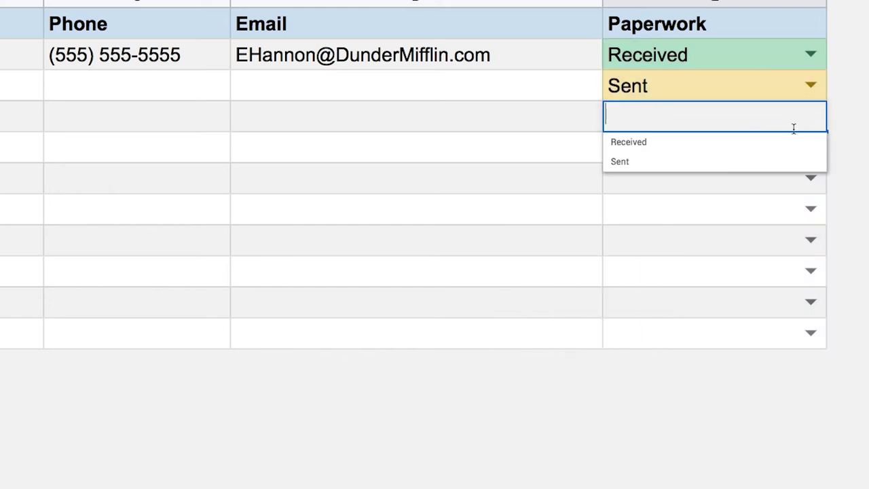
left_click(709, 157)
left_click(800, 120)
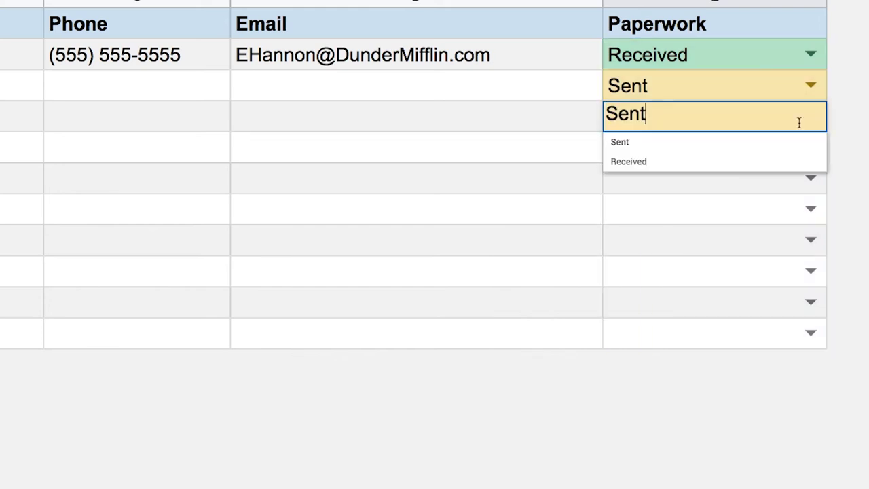
left_click(689, 161)
key("Delete")
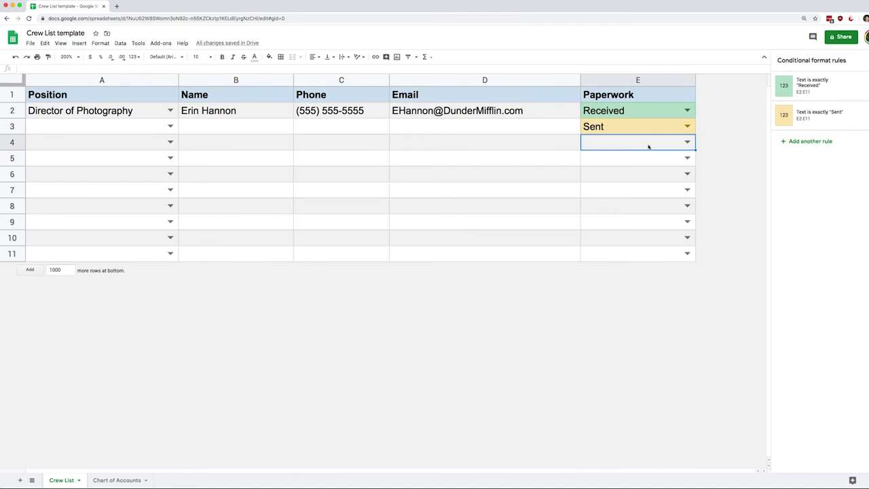
right_click(623, 80)
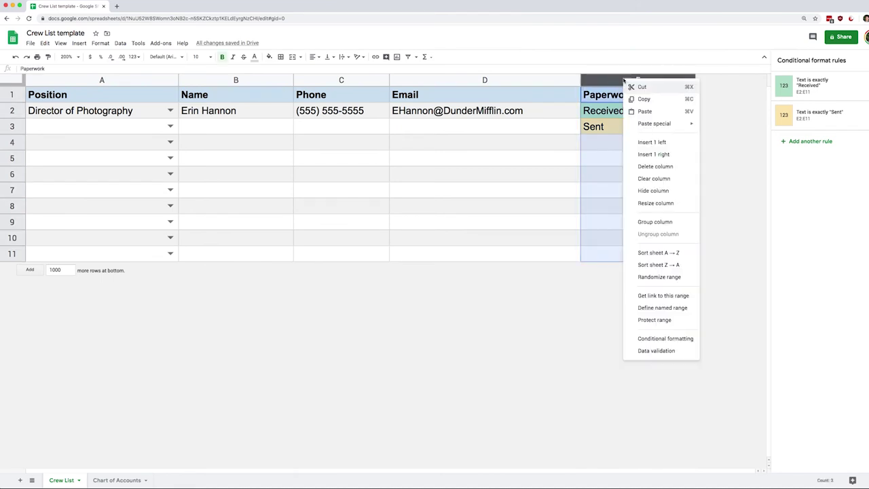
left_click(662, 154)
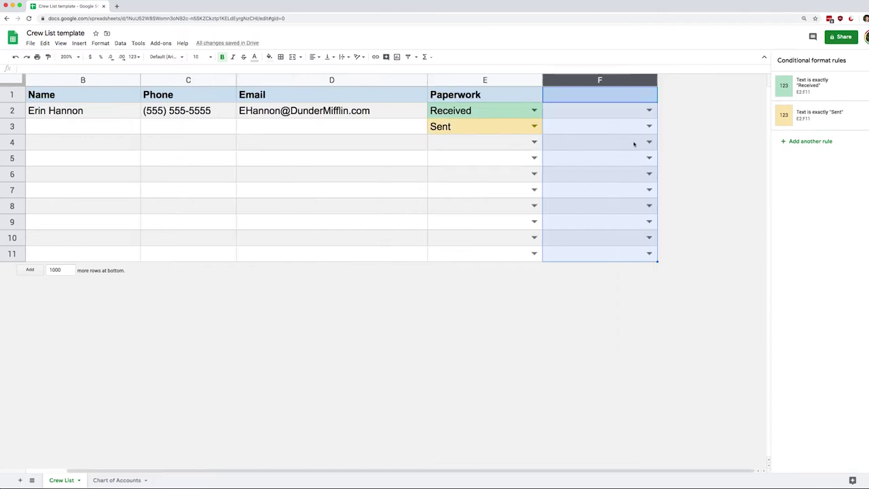
left_click_drag(622, 112, 620, 150)
left_click(606, 160)
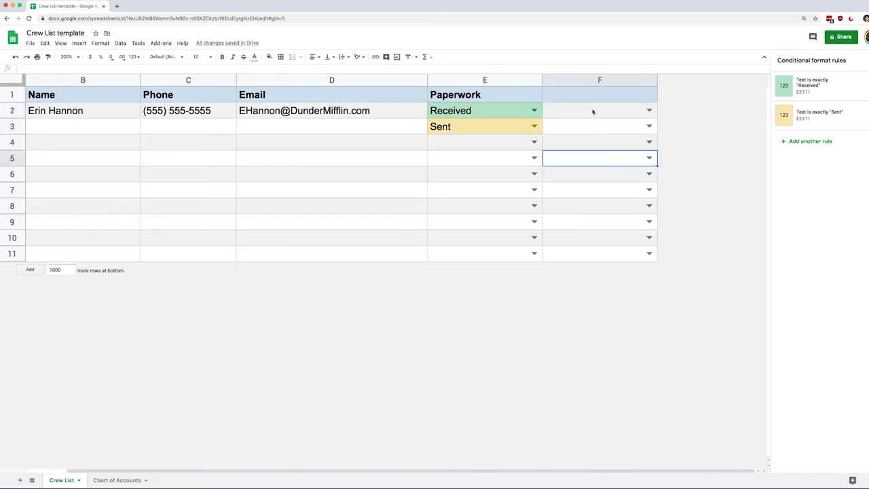
left_click_drag(592, 112, 597, 276)
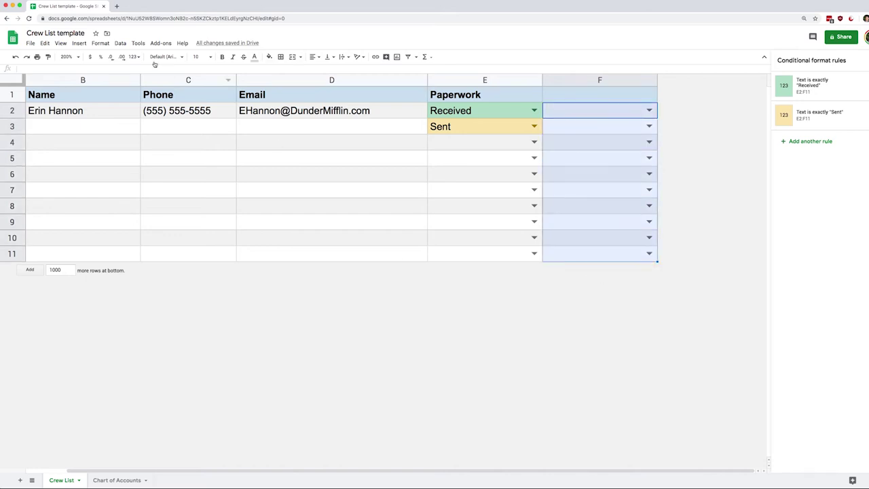
left_click(120, 42)
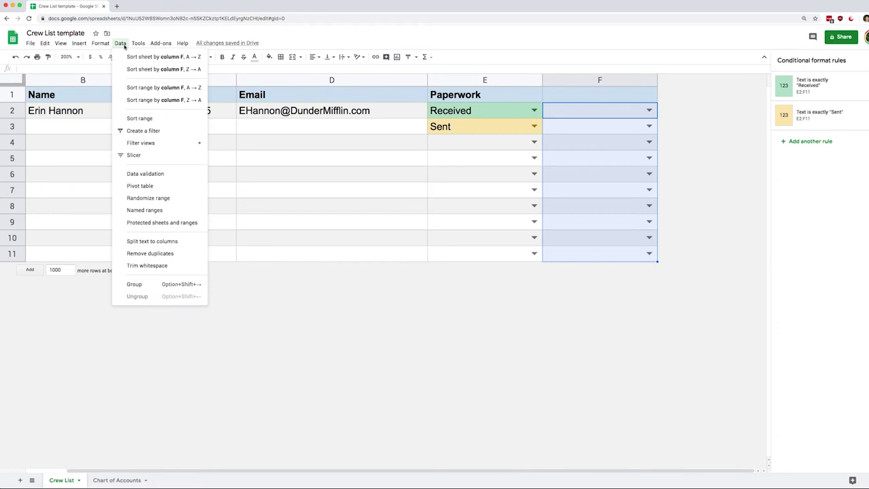
left_click(145, 174)
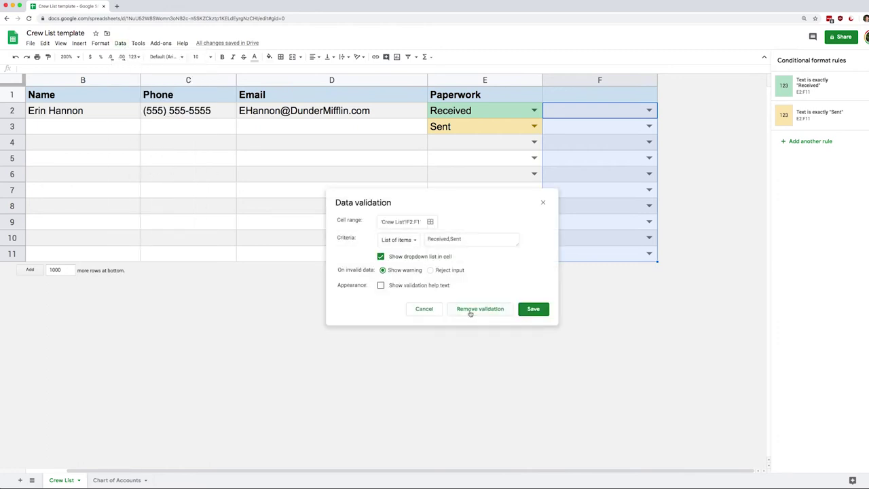
left_click(426, 309)
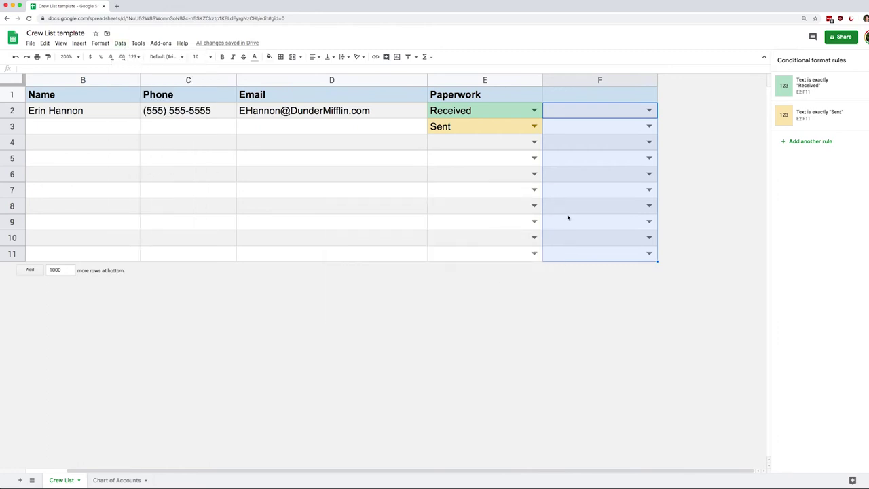
left_click(605, 192)
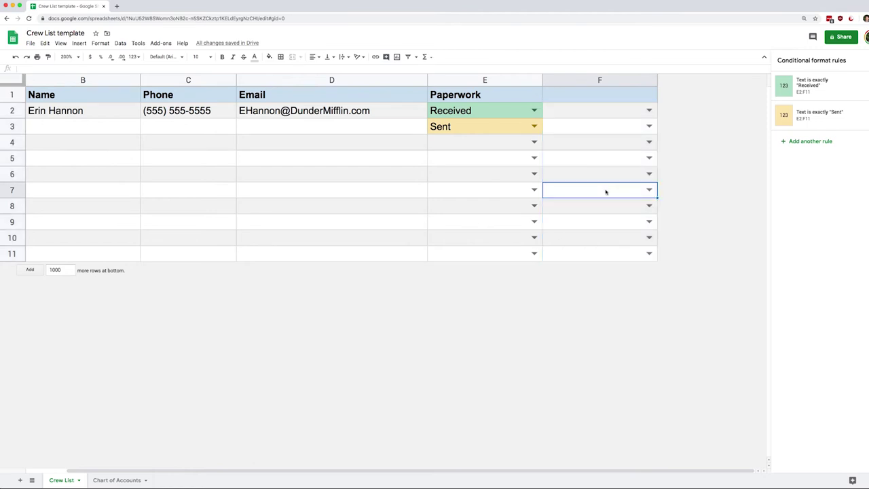
Copy F7's dropdown cell into D7, then remove the data validation from D7
key("ctrl+c")
left_click(367, 192)
key("ctrl+v")
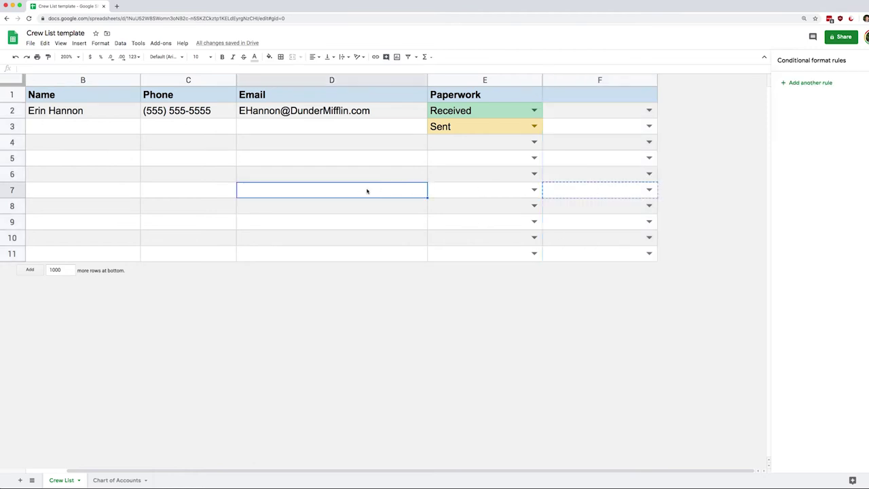
left_click(618, 190)
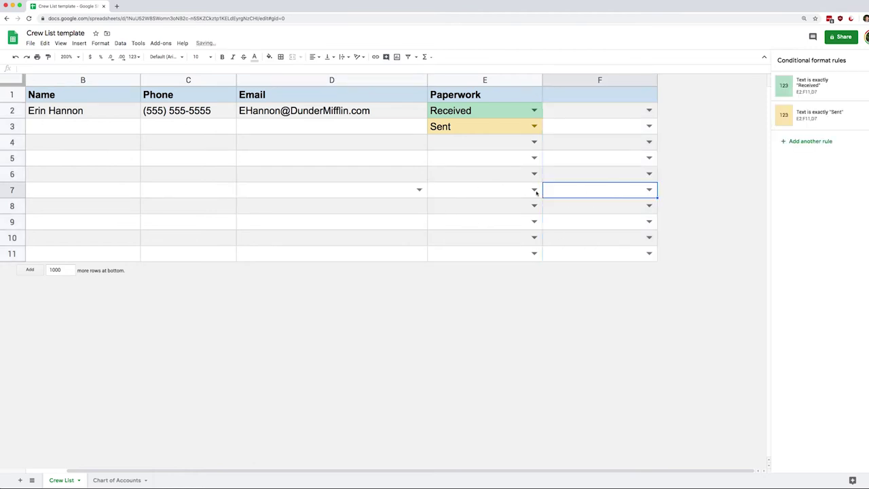
left_click(388, 195, "ctrl")
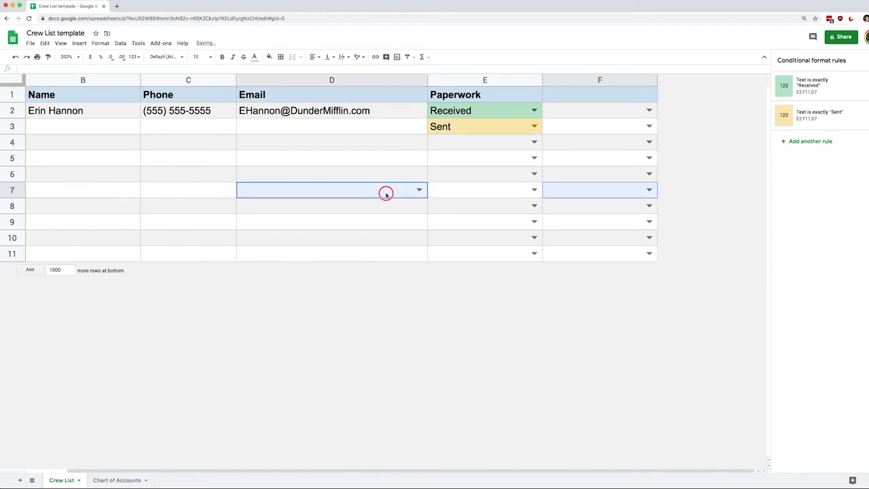
left_click(120, 43)
left_click(142, 130)
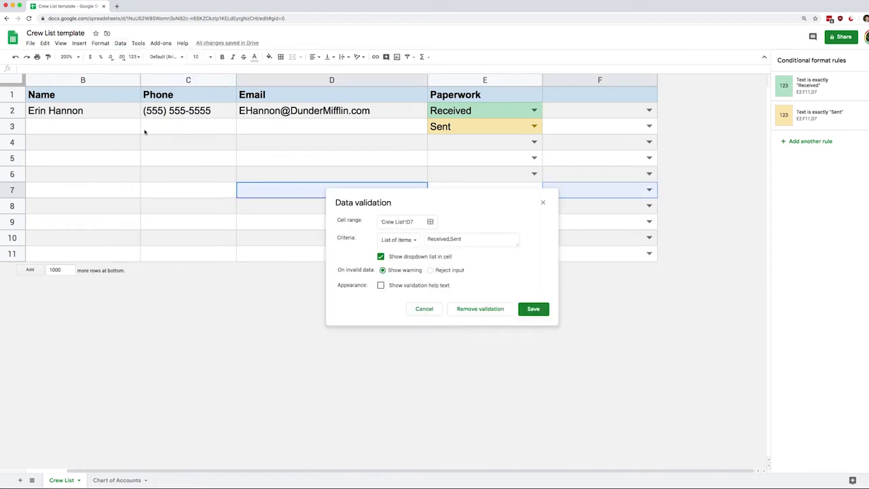
left_click(462, 309)
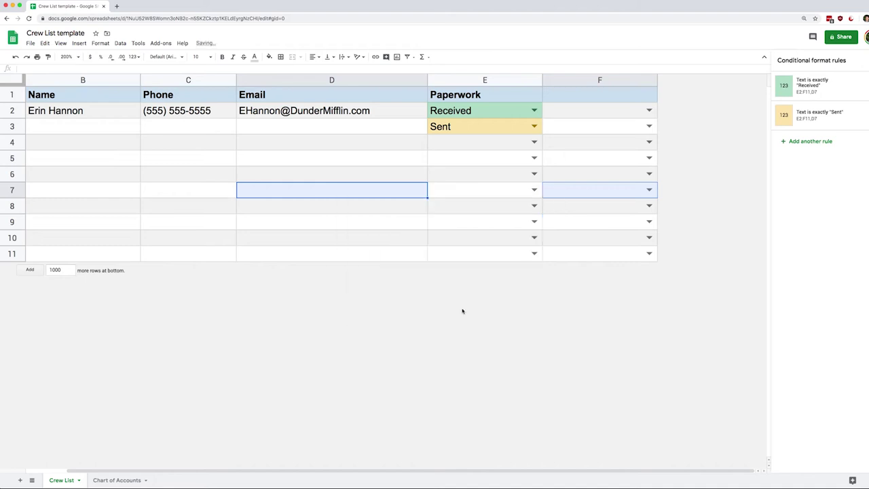
Copy the plain empty D7 and paste it over F2:F11 to clear their dropdowns
left_click(345, 196)
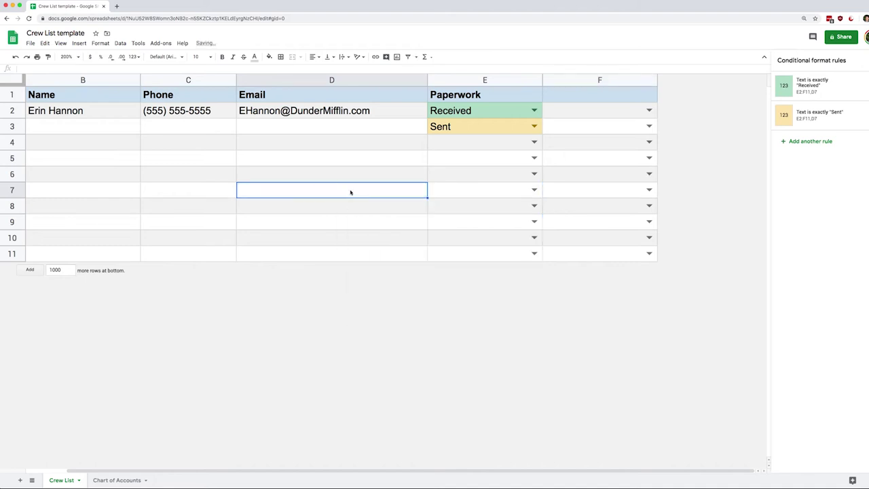
left_click(584, 189)
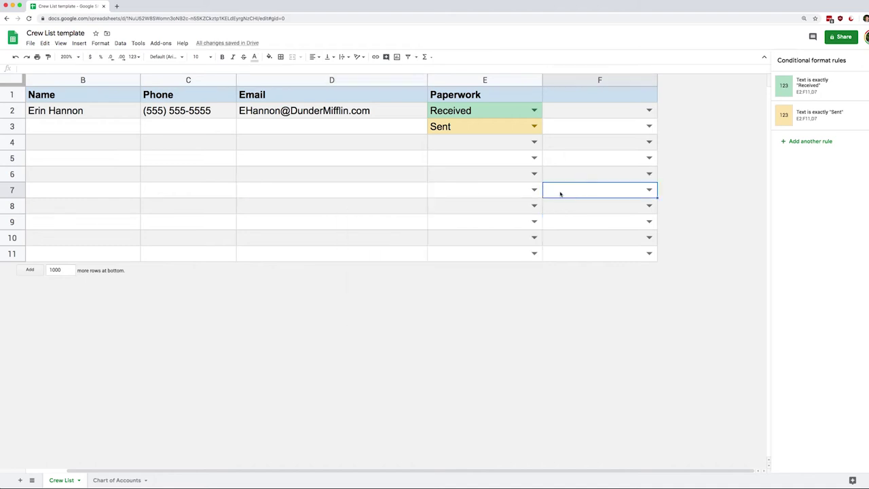
left_click(333, 193)
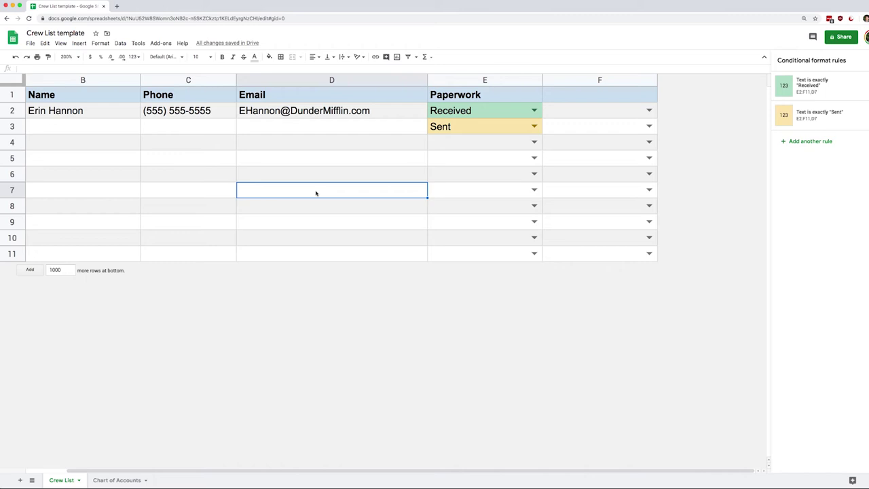
key("ctrl+c")
left_click_drag(608, 113, 620, 306)
key("ctrl+v")
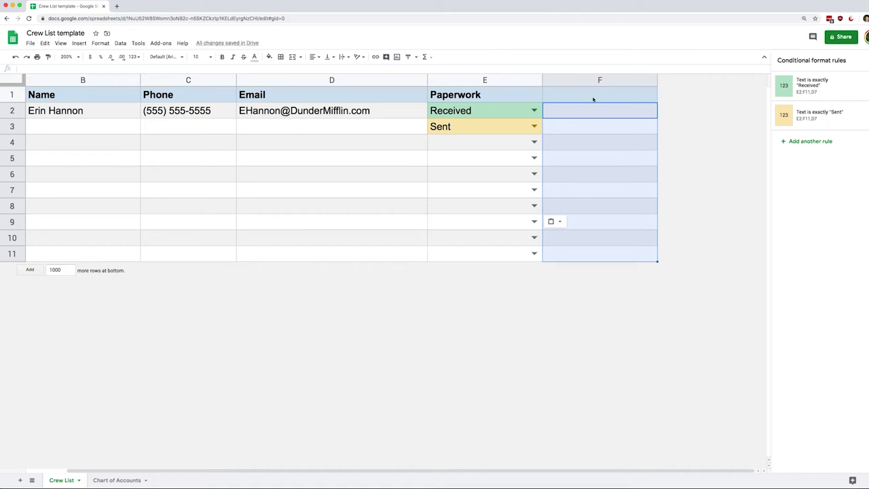
Enter the Paid header in F1 and insert checkboxes into F2 through F11
left_click(610, 93)
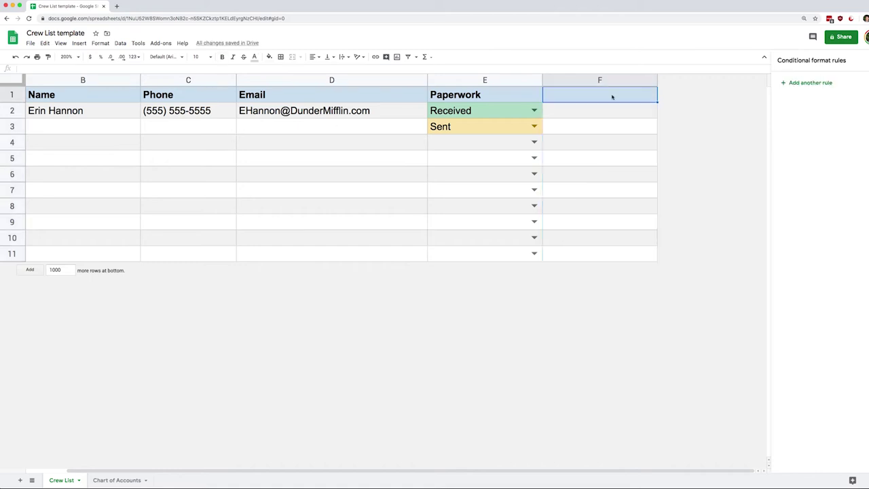
type("Paid")
key("Return")
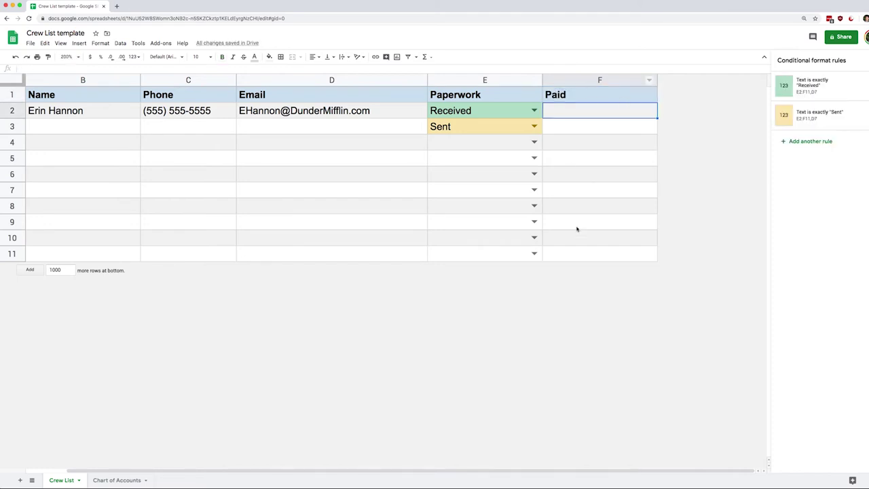
left_click(576, 257, "shift")
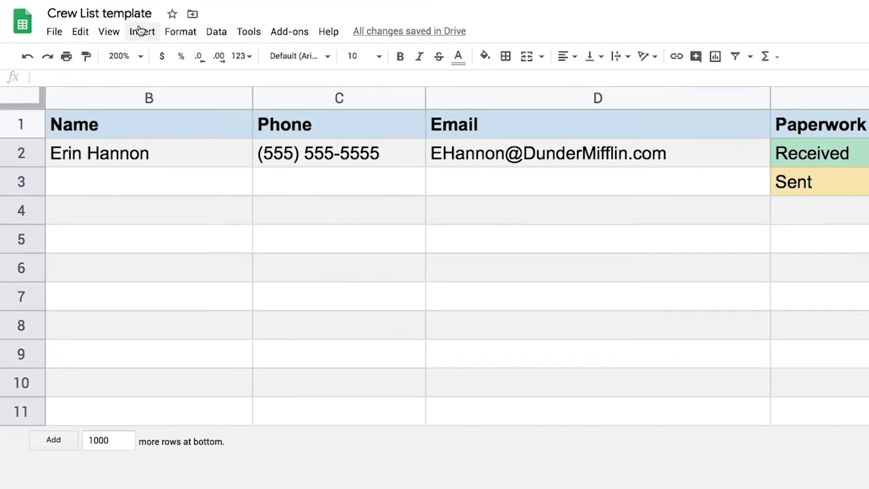
left_click(77, 42)
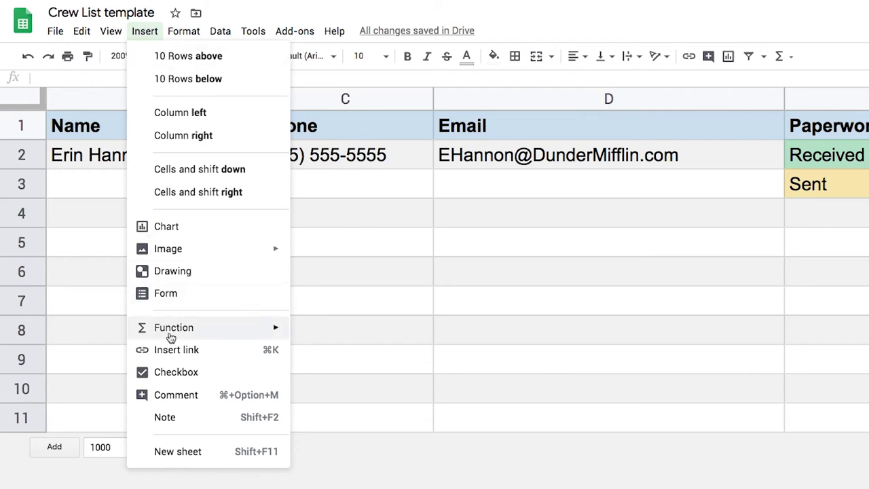
left_click(167, 374)
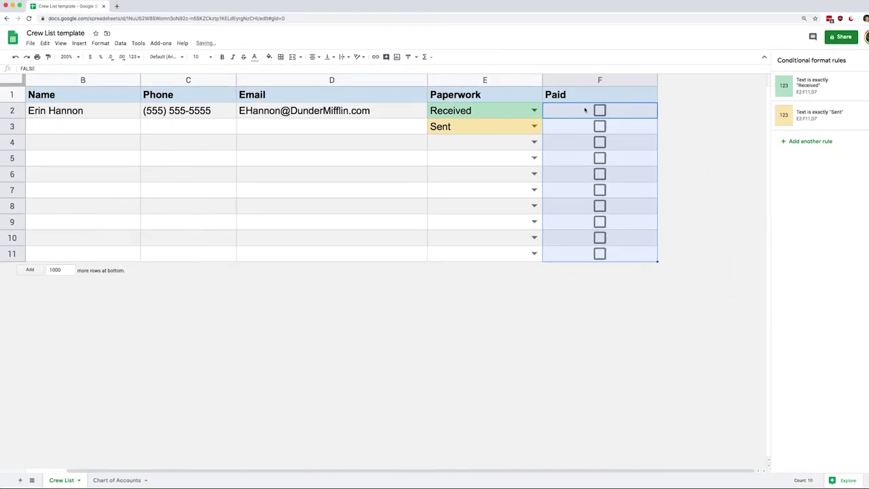
Resize the Paid column F to 50 pixels so it just fits the checkboxes
left_click(583, 82)
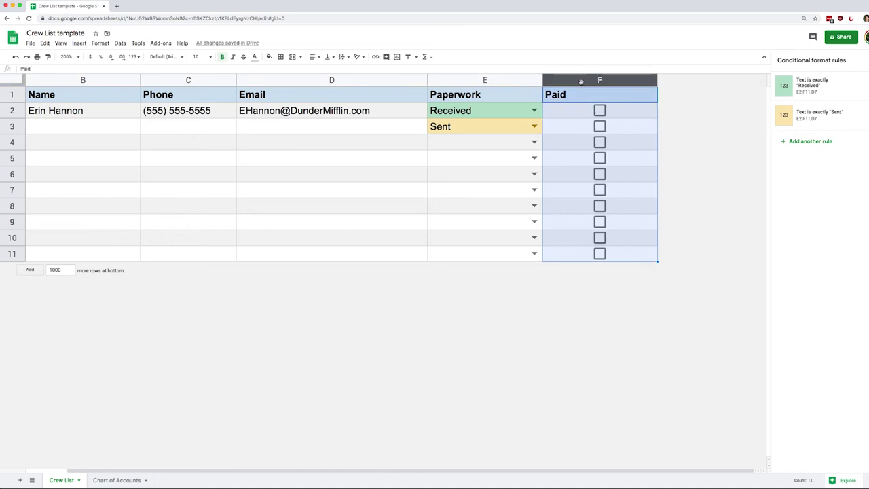
right_click(583, 82)
left_click(611, 205)
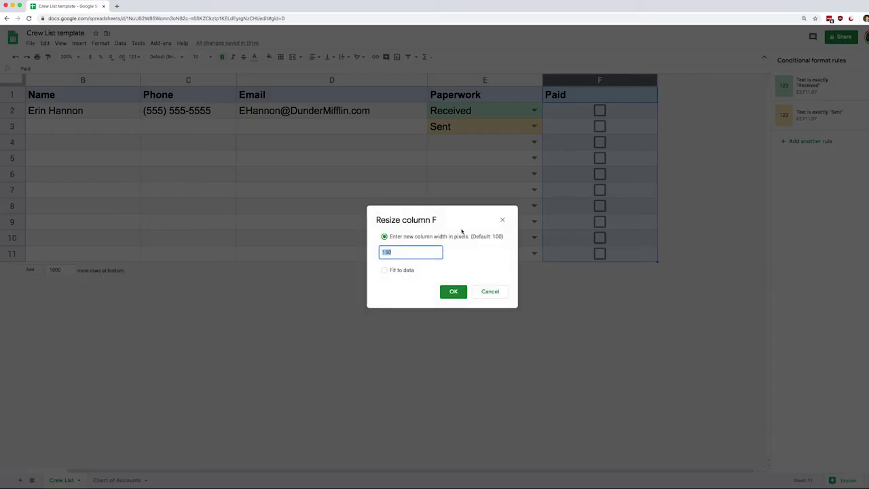
type("50")
key("Return")
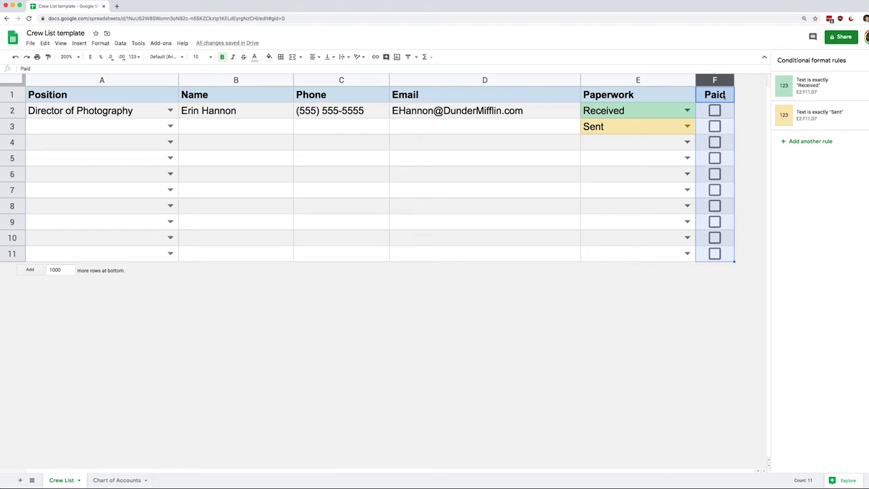
Tick F2's Paid checkbox and enter =F2 in D4 to show its TRUE value
left_click(723, 96)
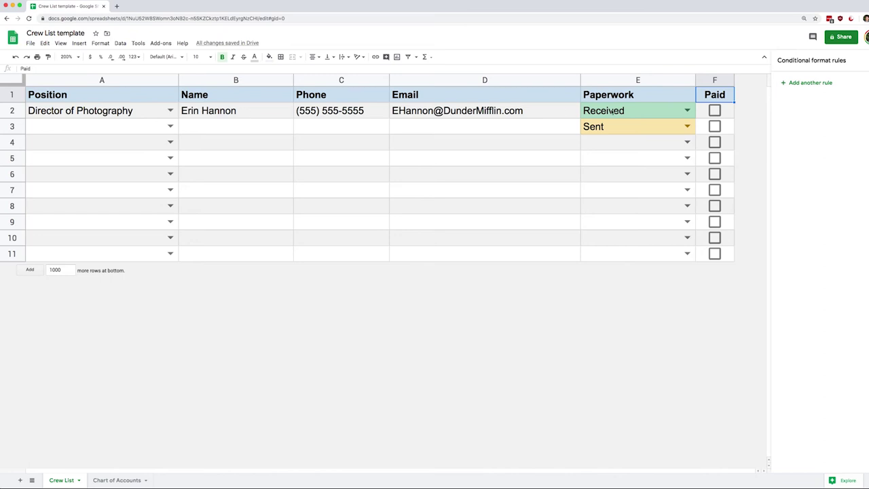
left_click(713, 110)
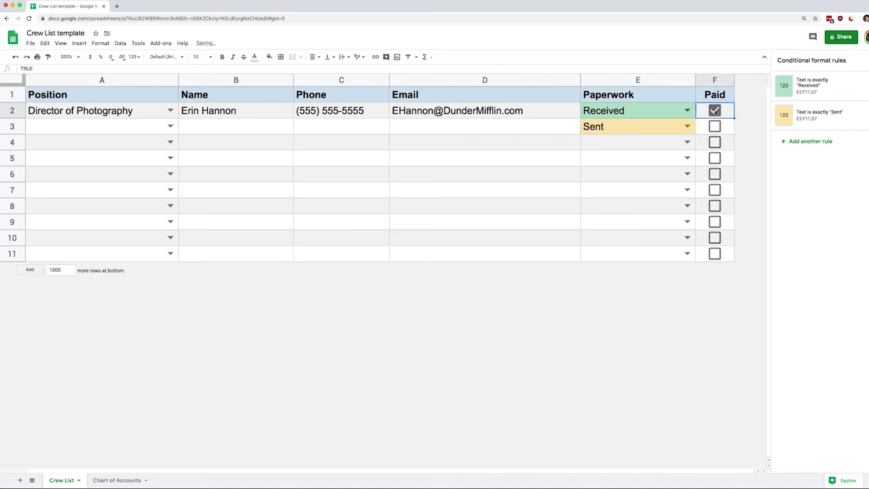
left_click(471, 161)
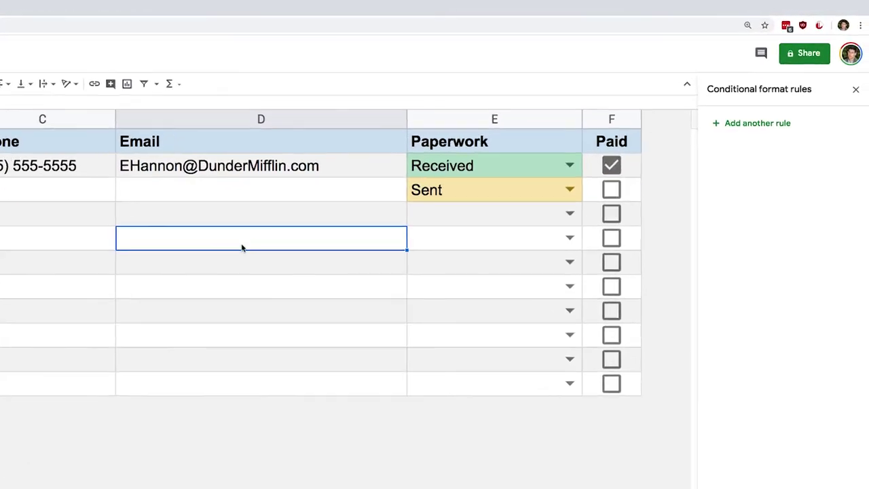
type("=")
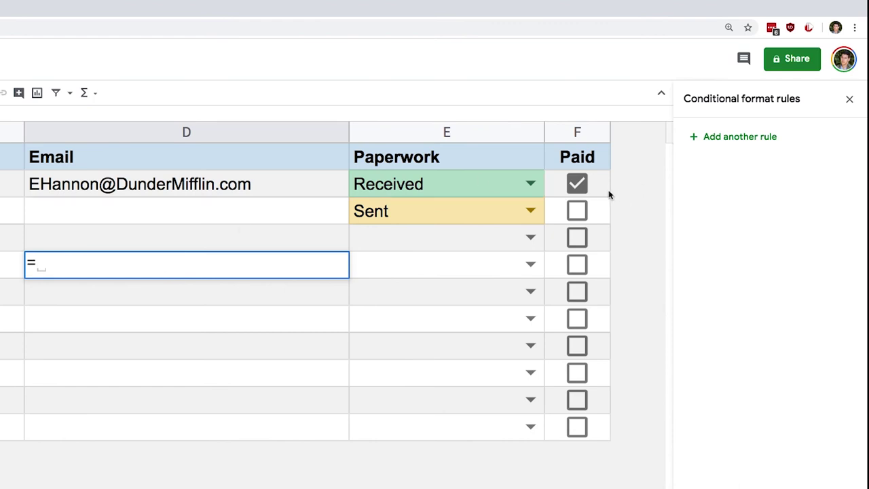
left_click(604, 189)
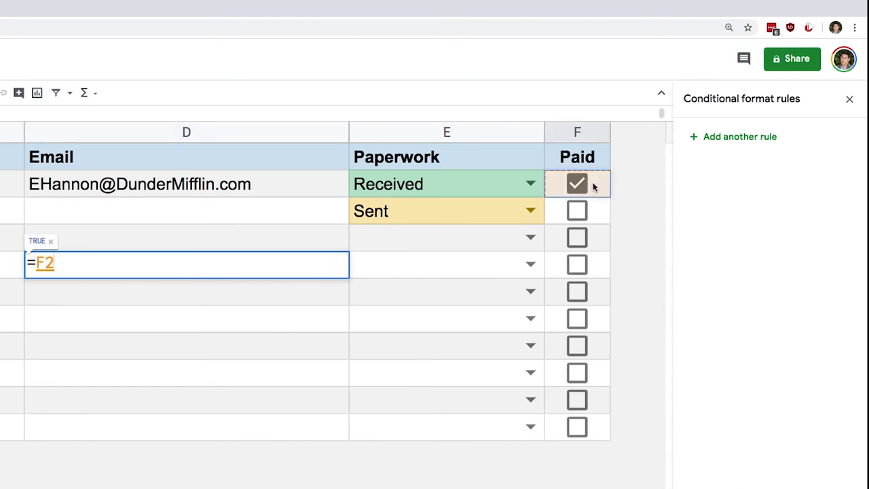
key("Return")
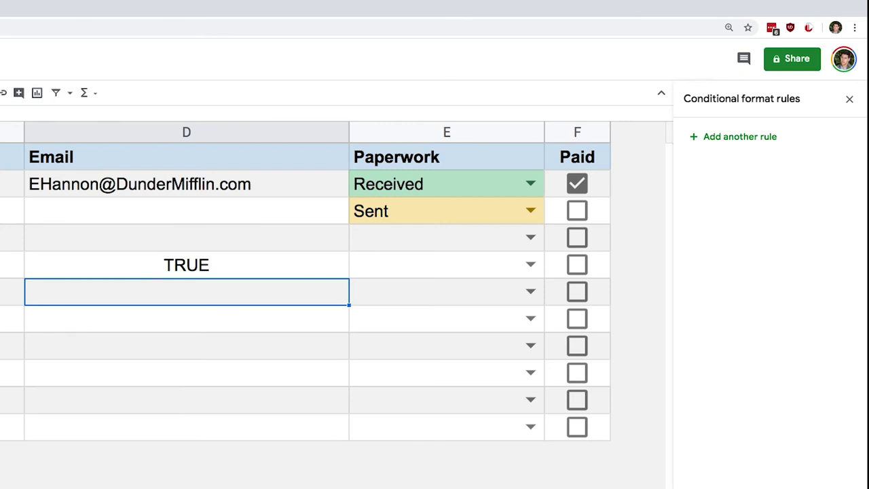
Toggle row 2's Paid checkbox, leaving it unticked, then clear the test value from D4
left_click(578, 185)
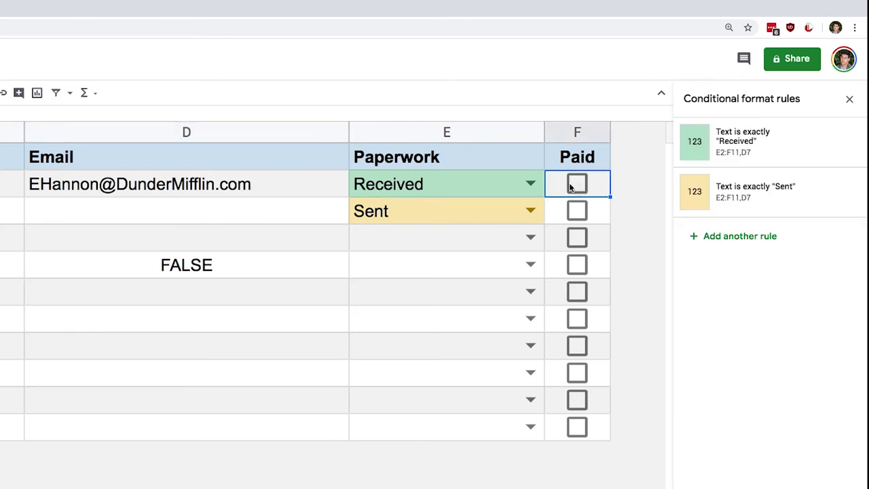
left_click(578, 188)
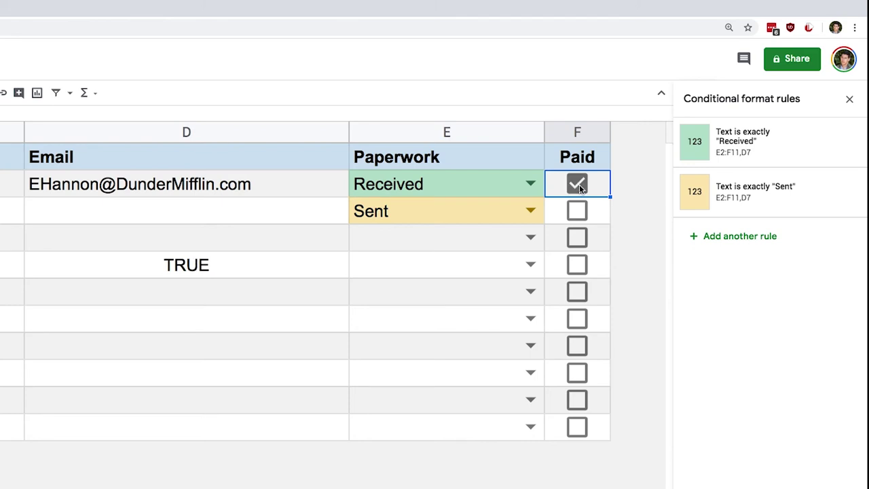
left_click(578, 186)
left_click(578, 186)
left_click(577, 186)
left_click(255, 271)
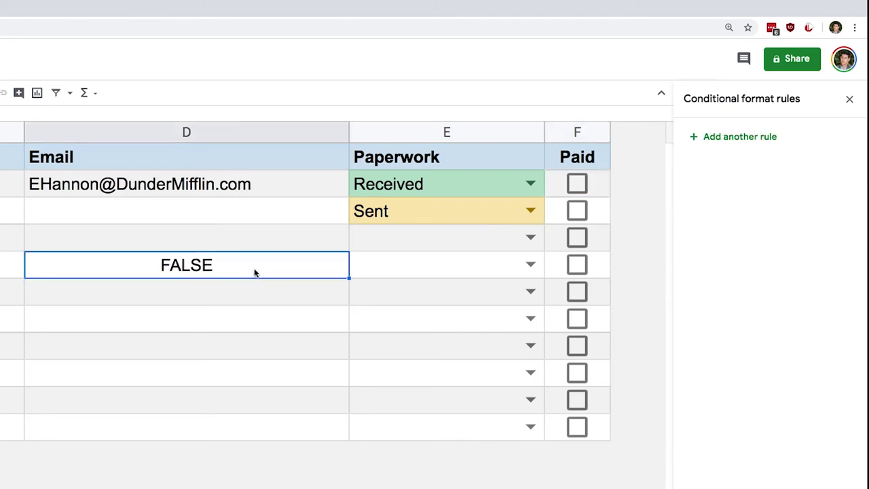
key("Delete")
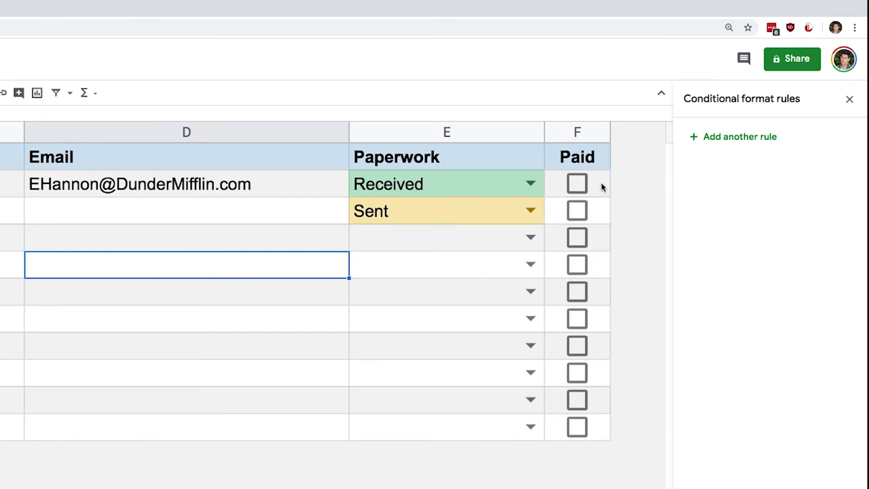
left_click(573, 133)
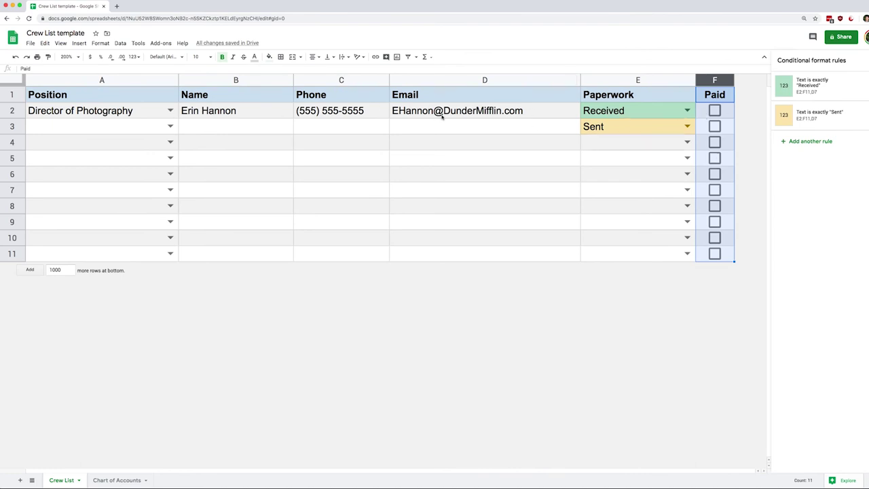
Select columns A–F of the crew table and add a new conditional formatting rule
left_click_drag(59, 81, 699, 80)
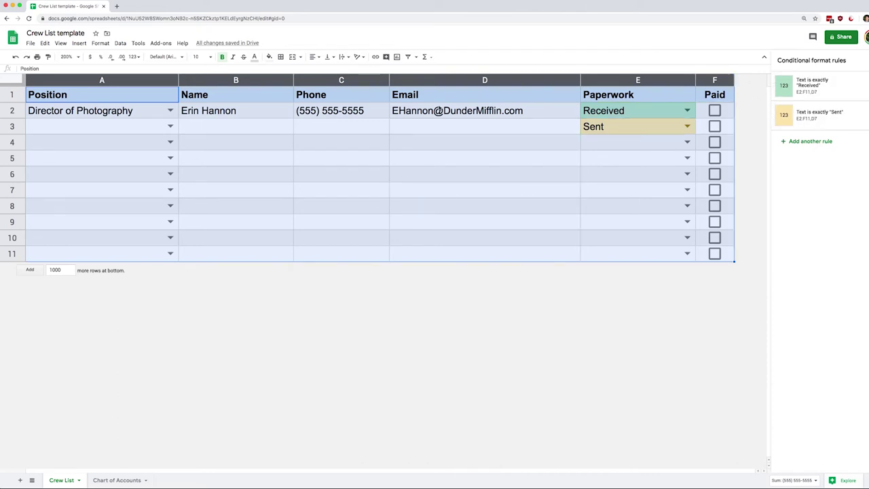
left_click(269, 56)
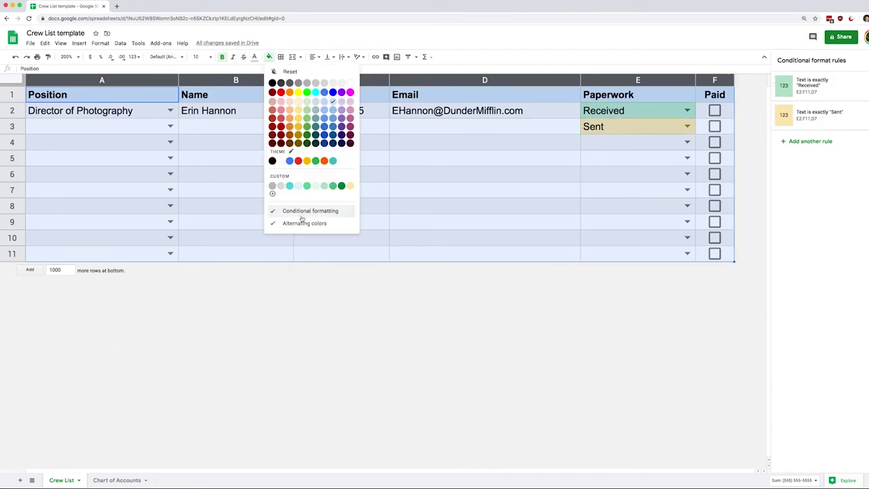
left_click(100, 43)
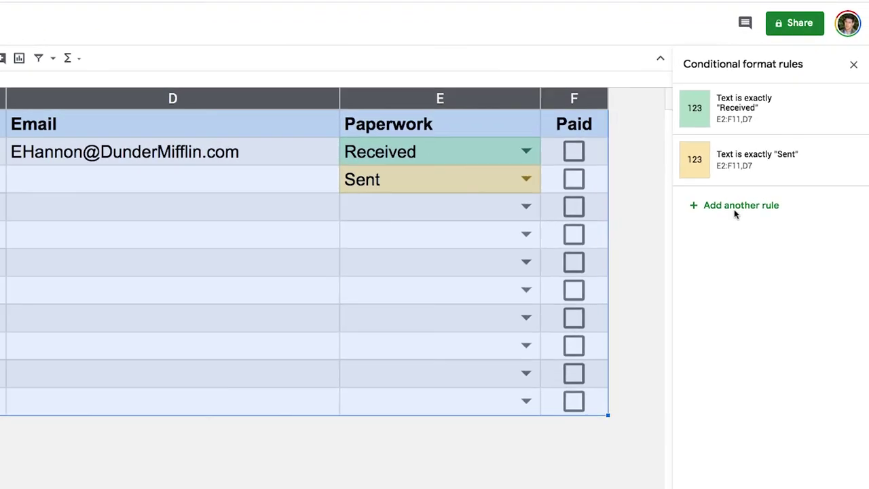
left_click(807, 141)
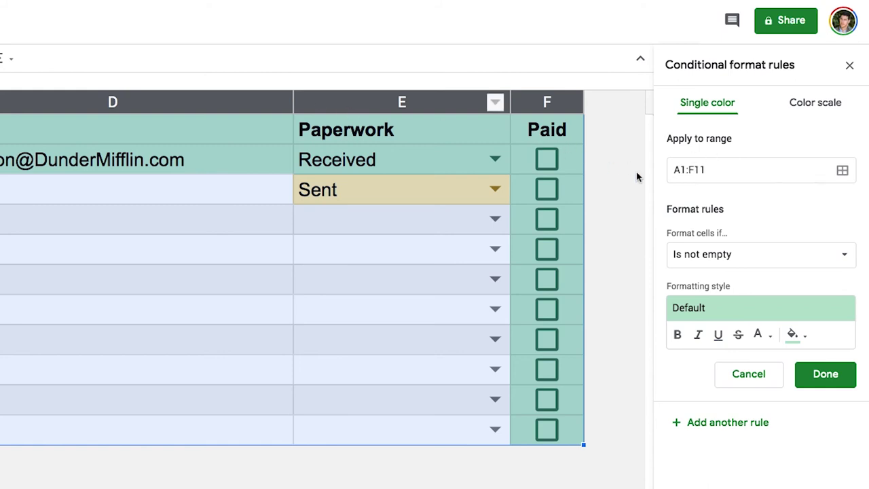
Change the rule's range to the open-ended A2:F
left_click(684, 171)
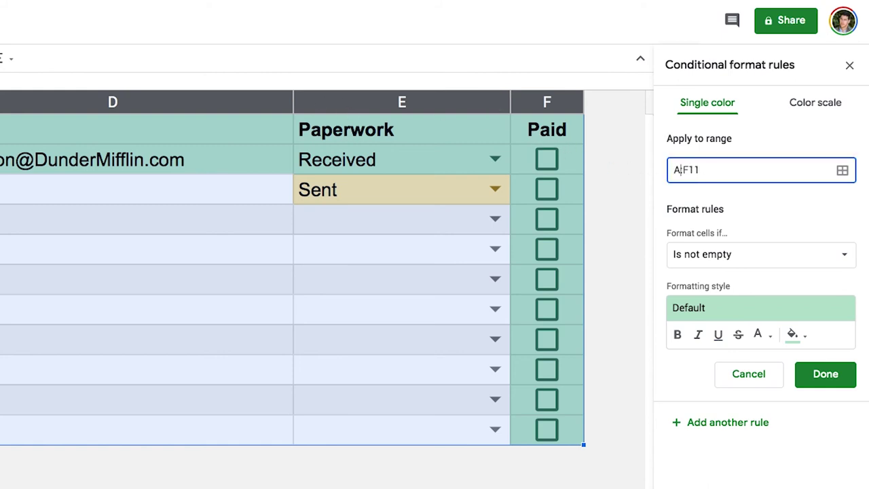
key("BackSpace")
type("2:")
left_click(737, 177)
key("BackSpace")
key("BackSpace")
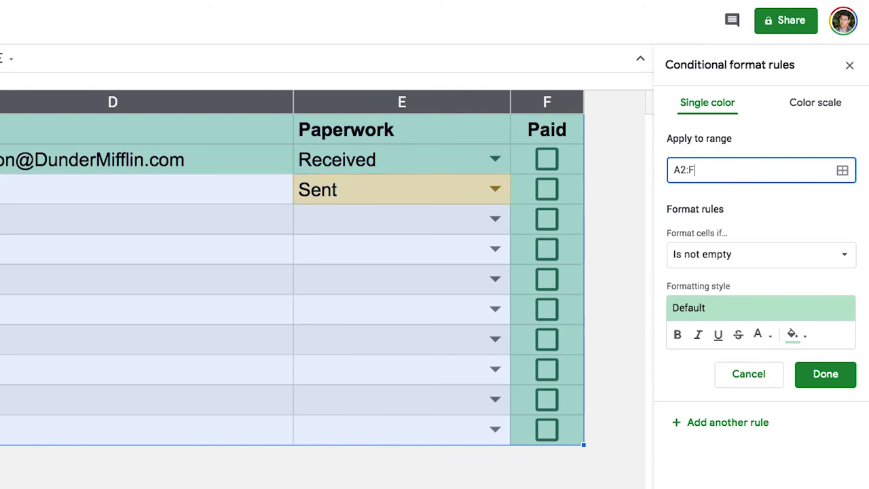
Set the condition to Custom formula is with the formula =F2=TRUE
left_click(793, 255)
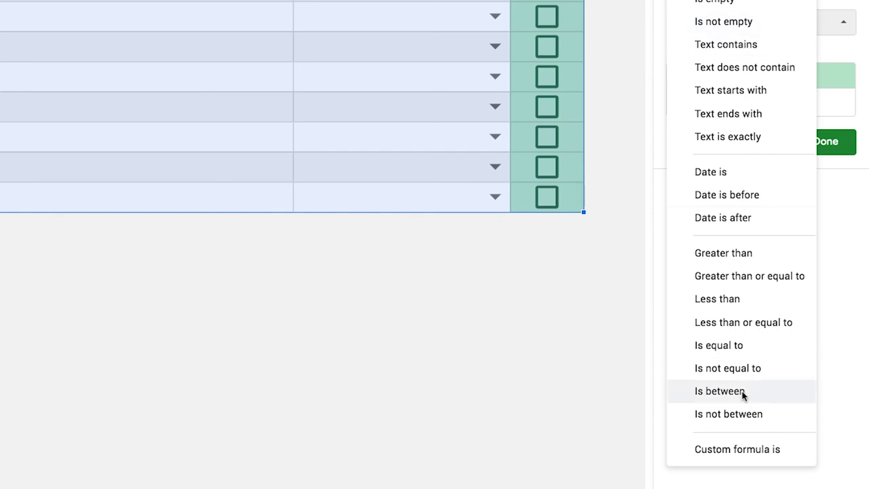
left_click(749, 455)
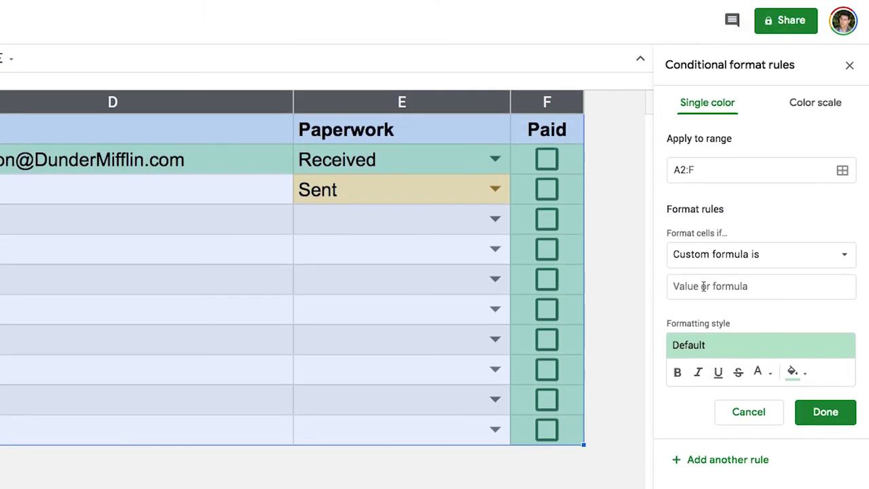
left_click(701, 286)
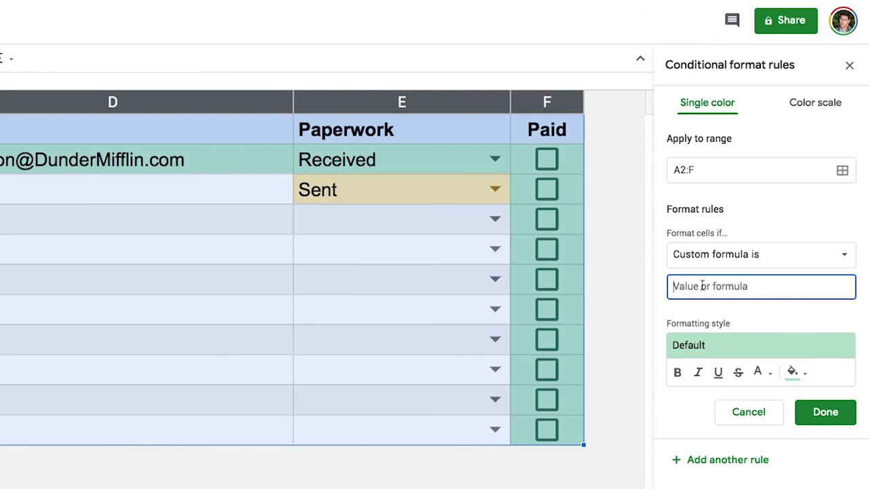
type("=")
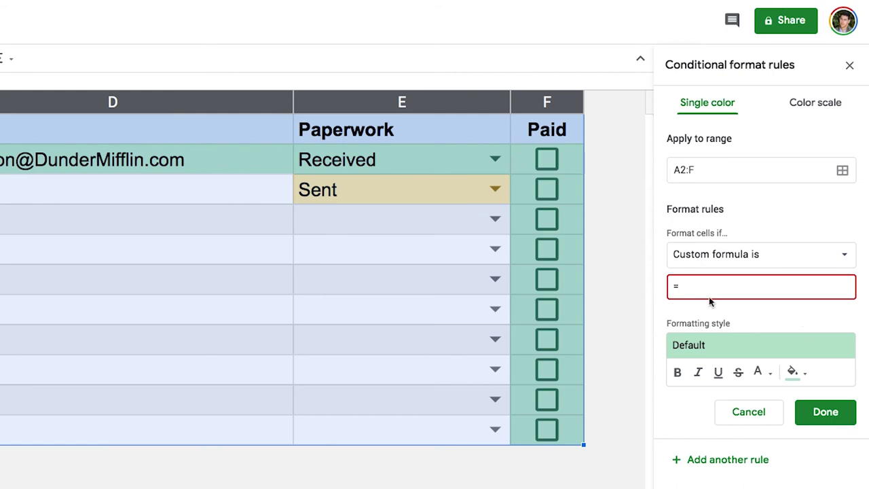
type("F2=")
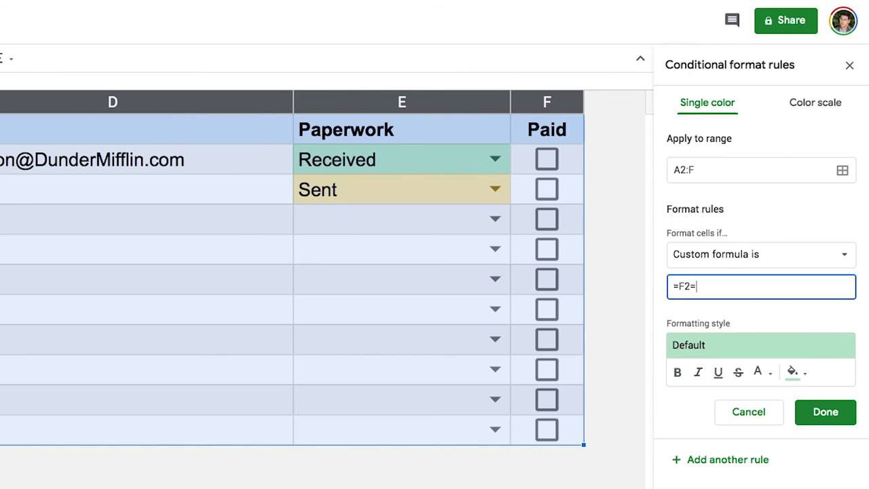
type("TRUE")
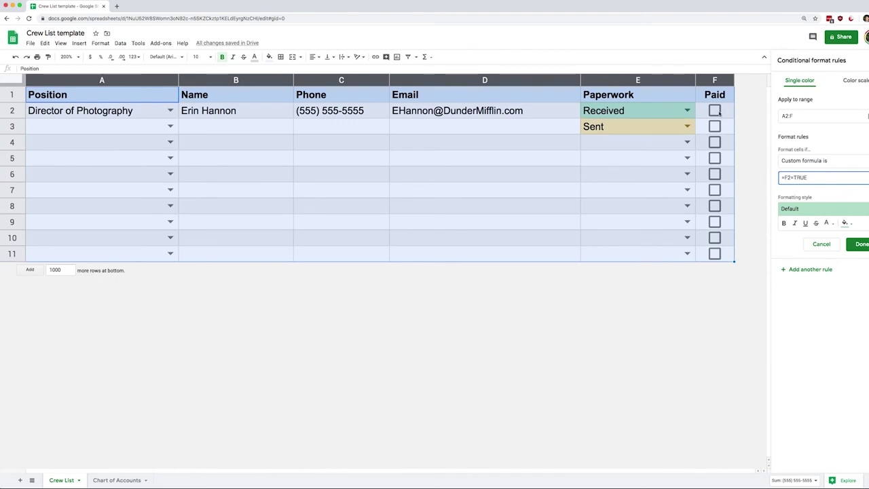
Tick F2 and change the custom formula to =$F2=TRUE to lock column F
left_click(714, 109)
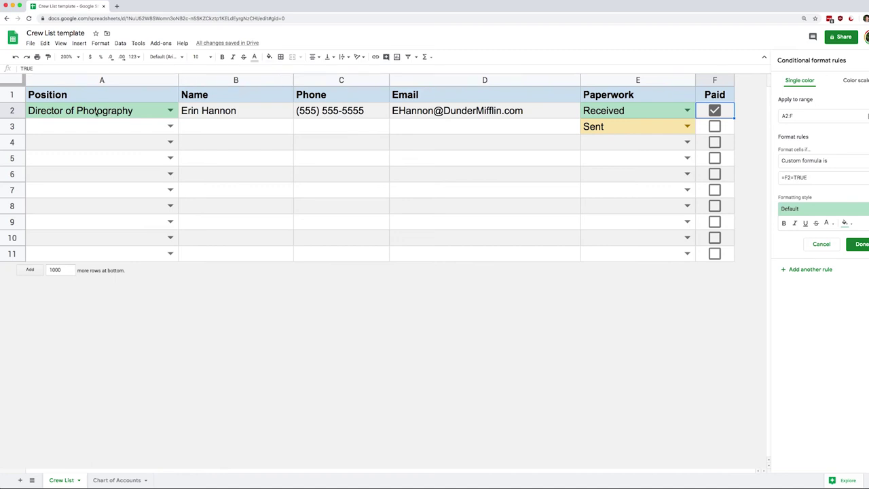
left_click(788, 177)
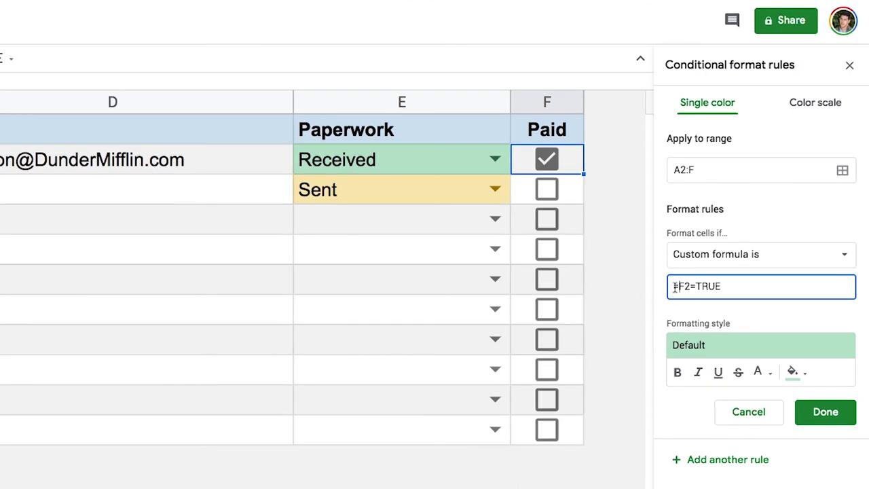
left_click(676, 286)
type("$")
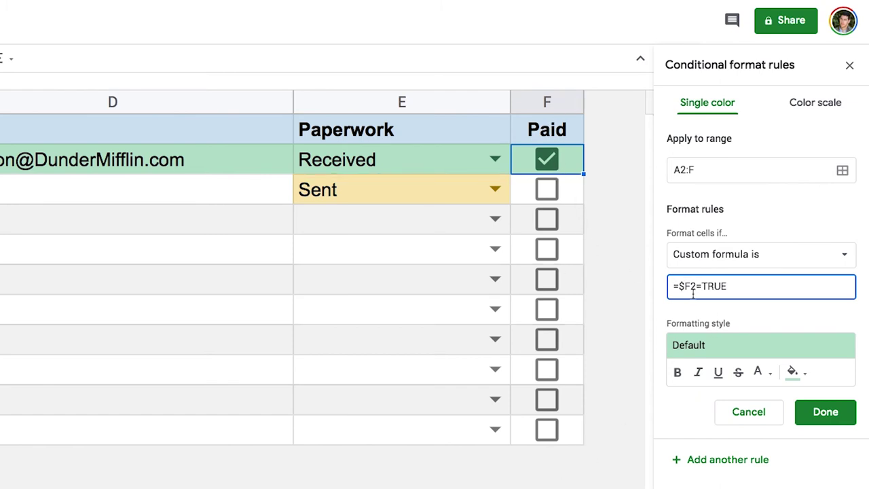
left_click_drag(690, 285, 693, 286)
left_click(682, 285)
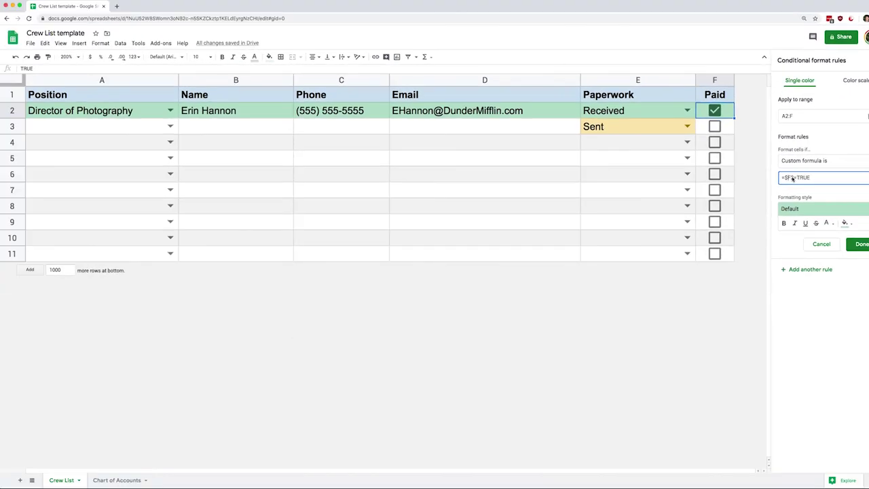
Toggle row 2's Paid checkbox to check the highlight, leaving it ticked
left_click(714, 110)
left_click(714, 110)
left_click(714, 110)
left_click(714, 110)
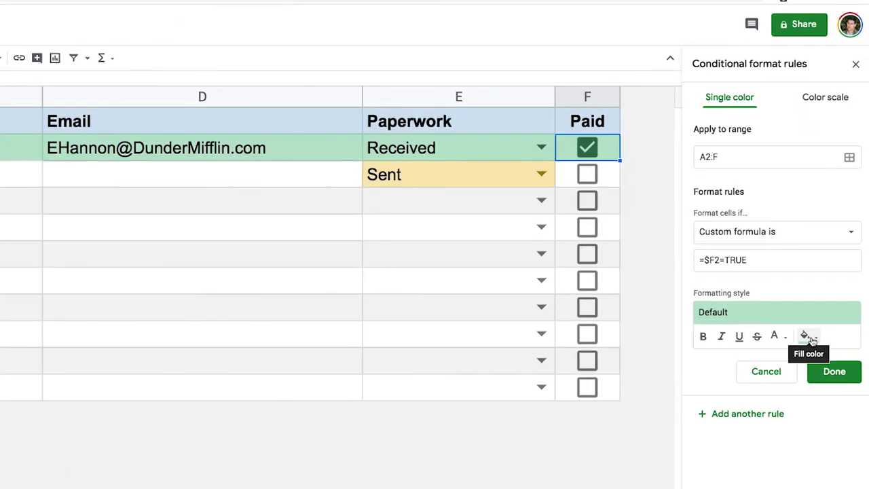
Set the rule's fill colour to None and text colour to light grey, then save it
left_click(844, 222)
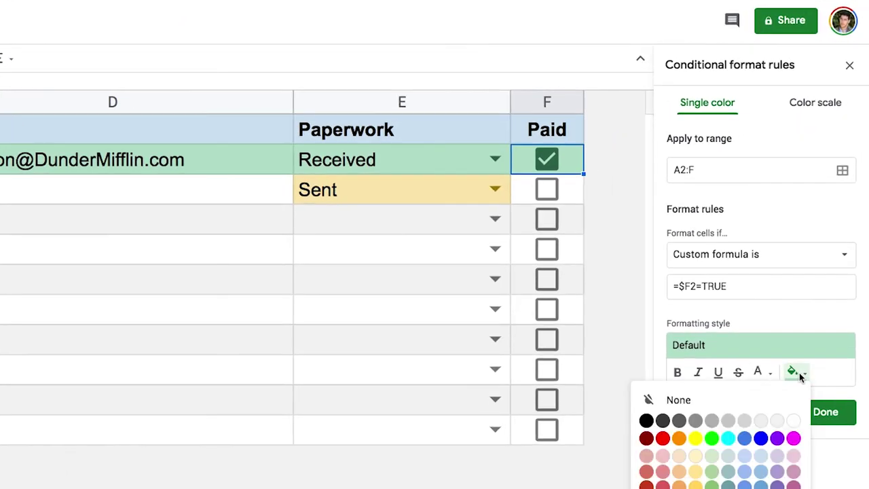
left_click(716, 406)
left_click(758, 371)
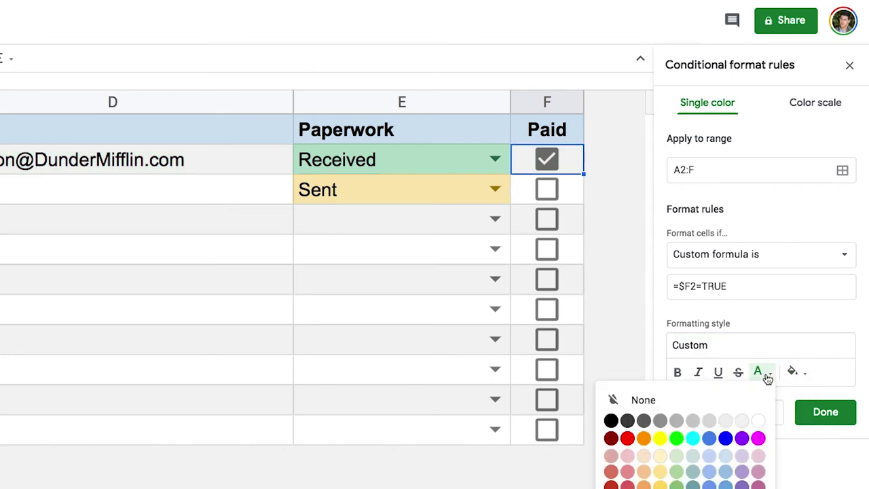
left_click(692, 423)
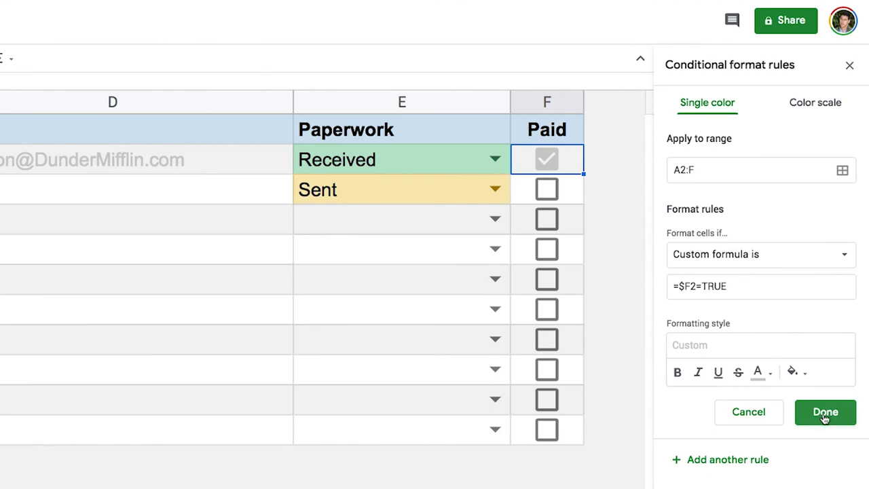
left_click(827, 414)
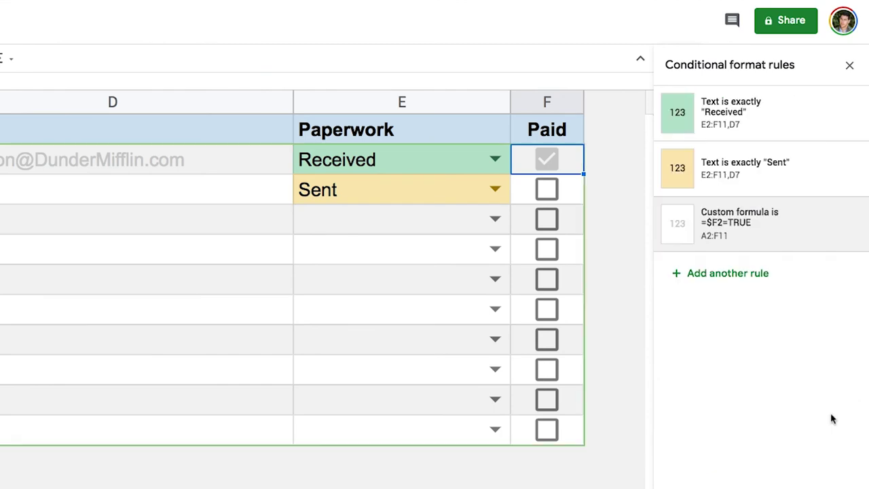
Move the =$F2=TRUE rule to the top and test F2, leaving it unticked
left_click(658, 222)
left_click_drag(659, 222, 648, 109)
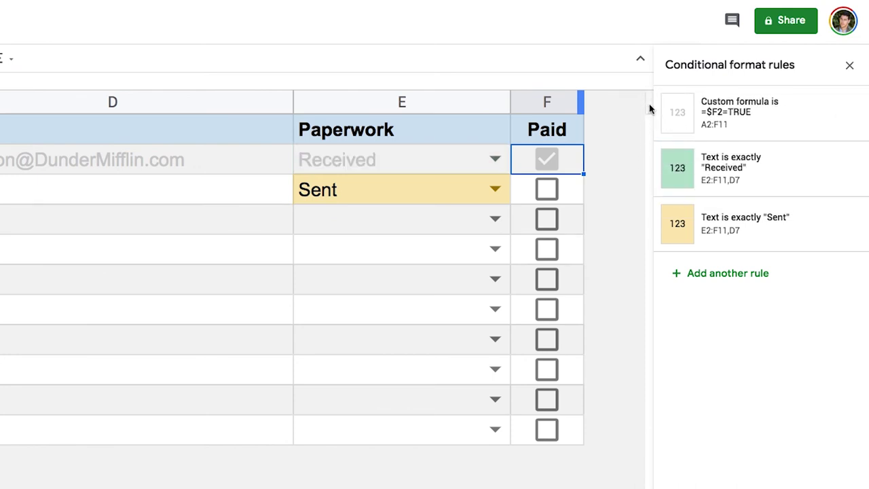
left_click(551, 164)
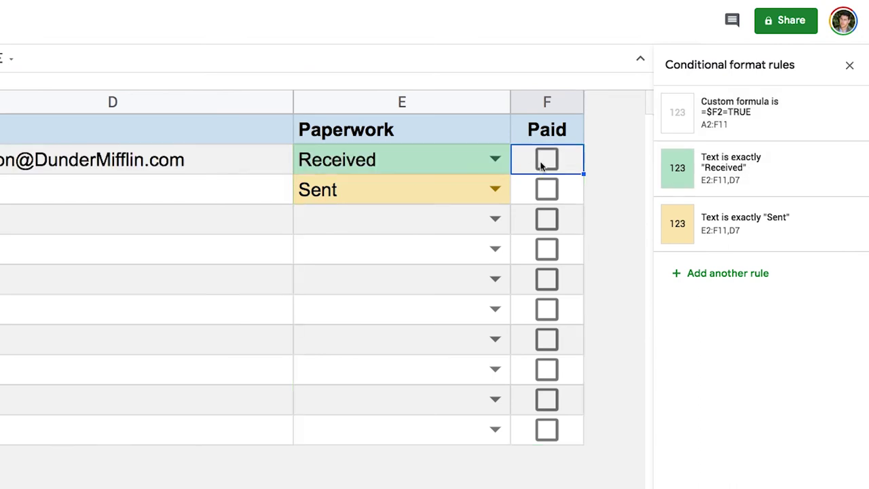
left_click(549, 157)
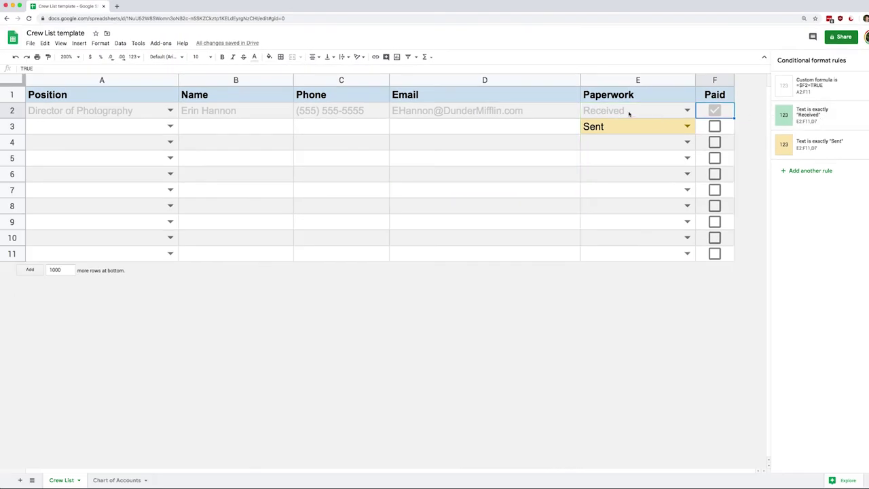
left_click(714, 111)
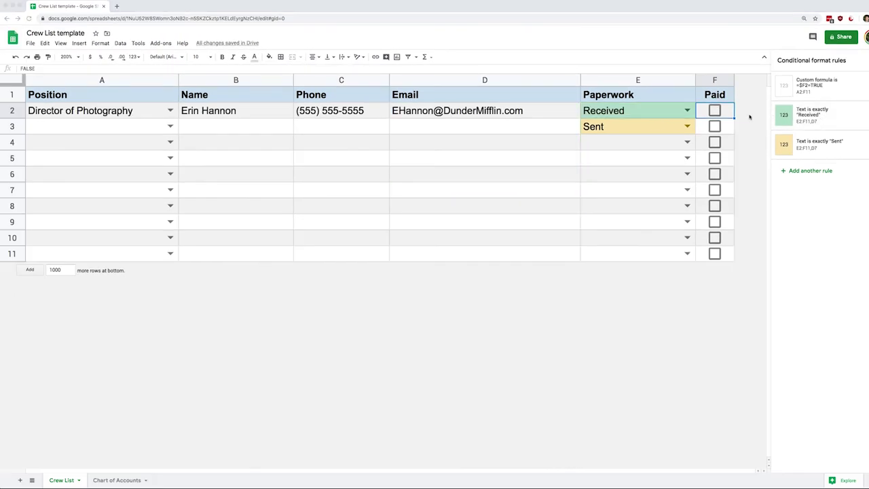